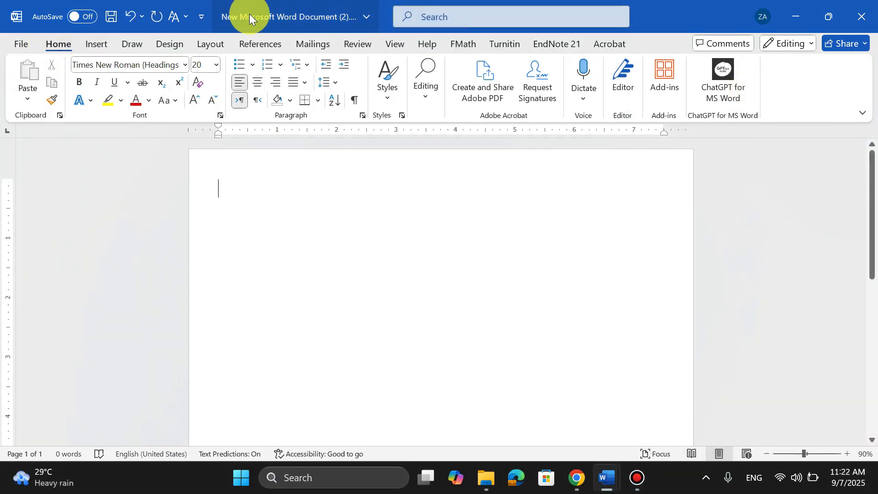
# Set the page size to A4 and the margins to Narrow.
pyautogui.click(211, 40)
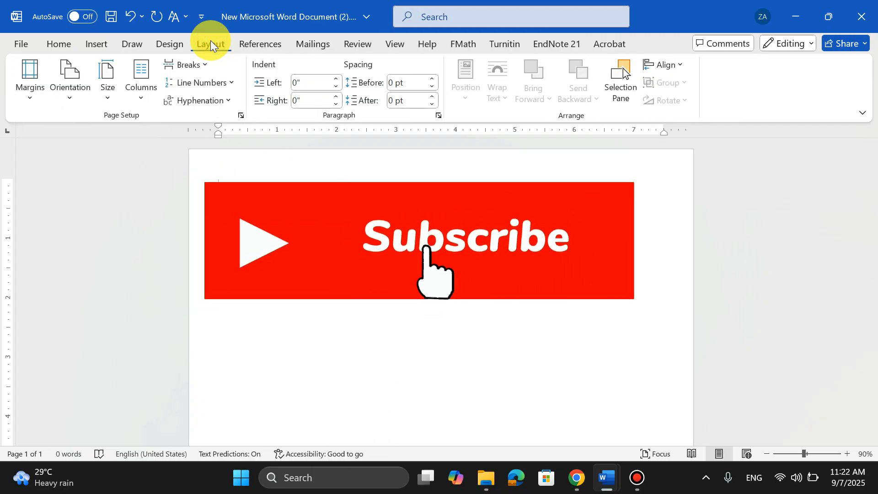
pyautogui.click(115, 94)
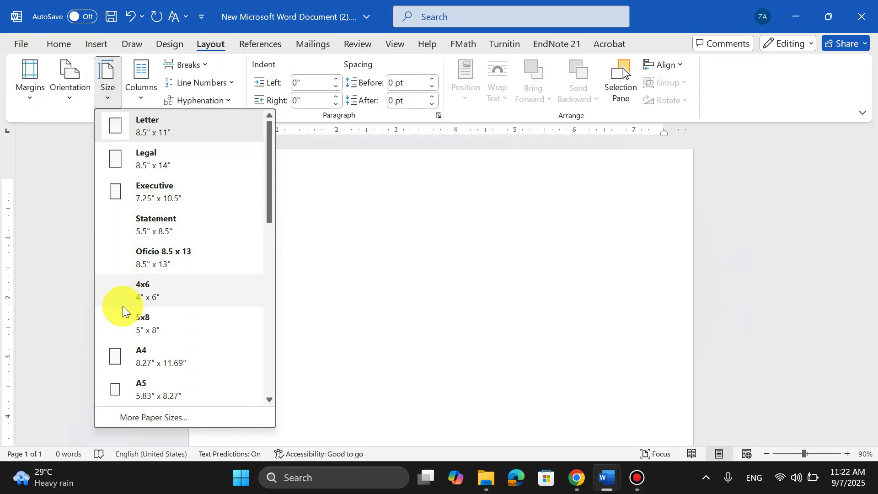
pyautogui.click(136, 360)
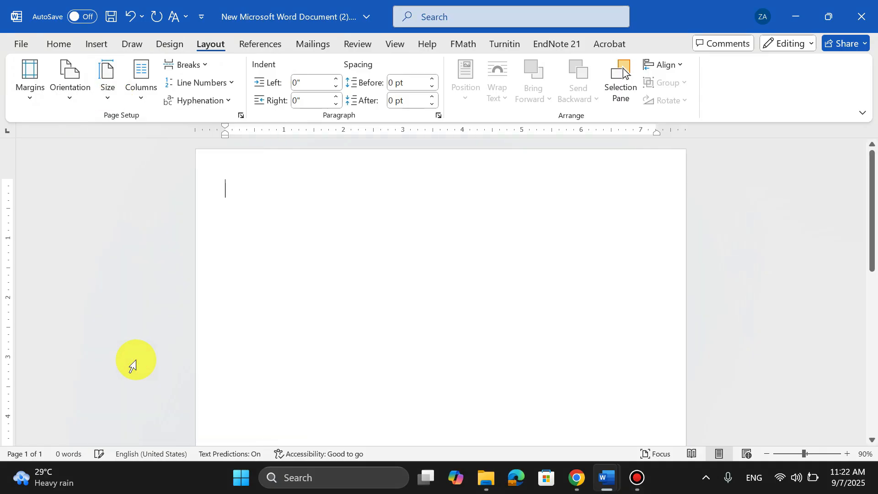
pyautogui.click(31, 97)
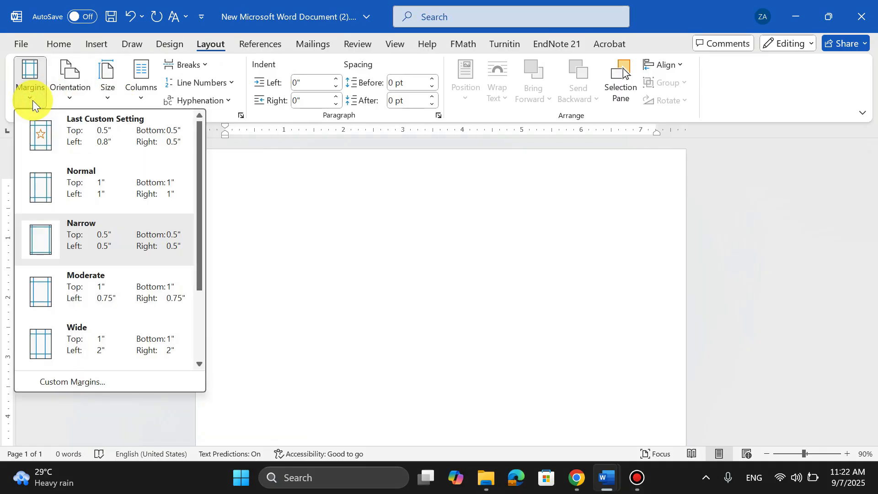
pyautogui.click(94, 235)
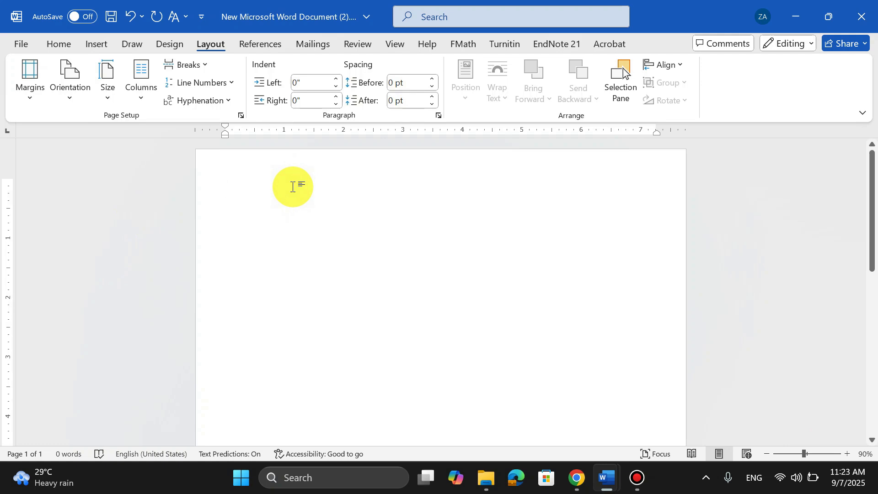
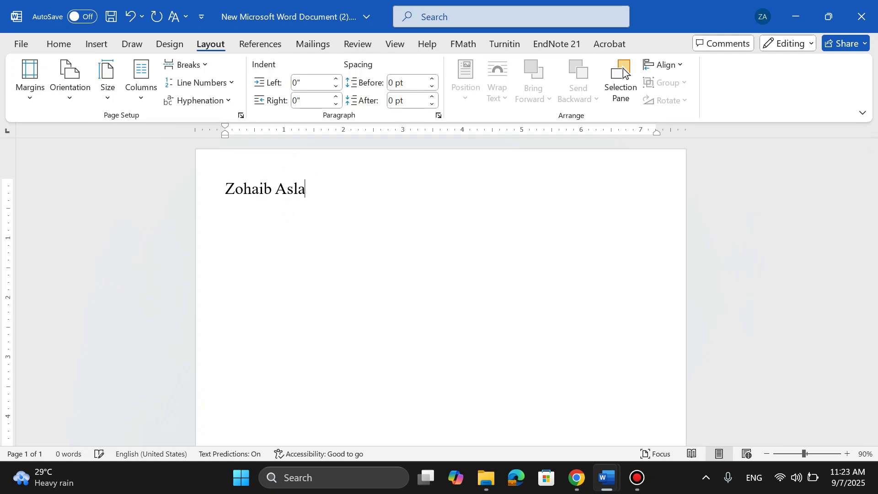
# Type the person's full name on the first line of the page.
pyautogui.click(294, 189)
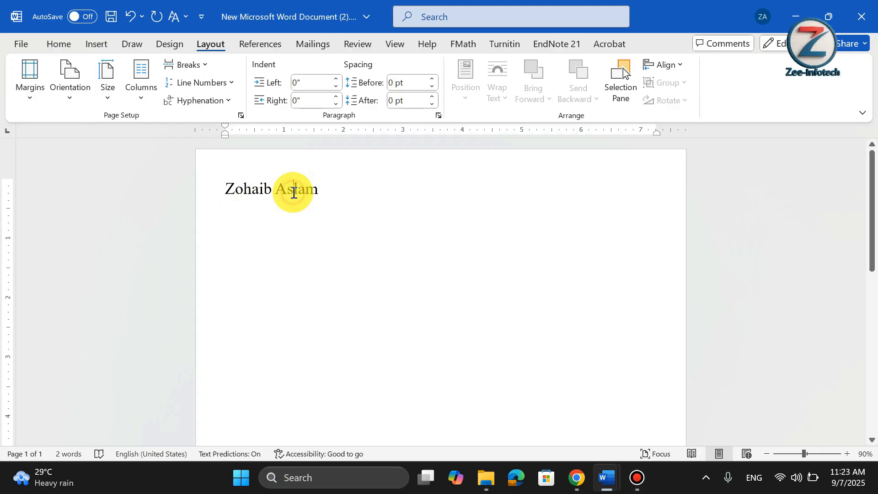
# Change the font of the name line to Arial.
pyautogui.click(60, 46)
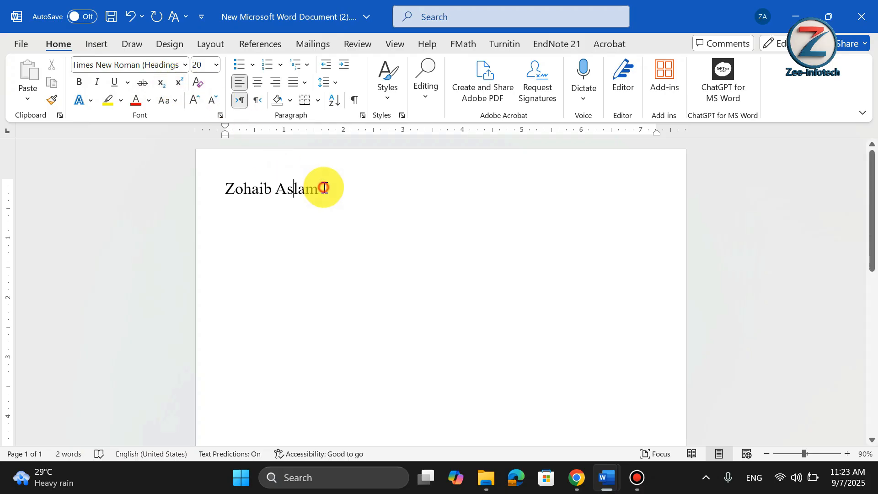
pyautogui.moveTo(323, 188); pyautogui.dragTo(229, 188)
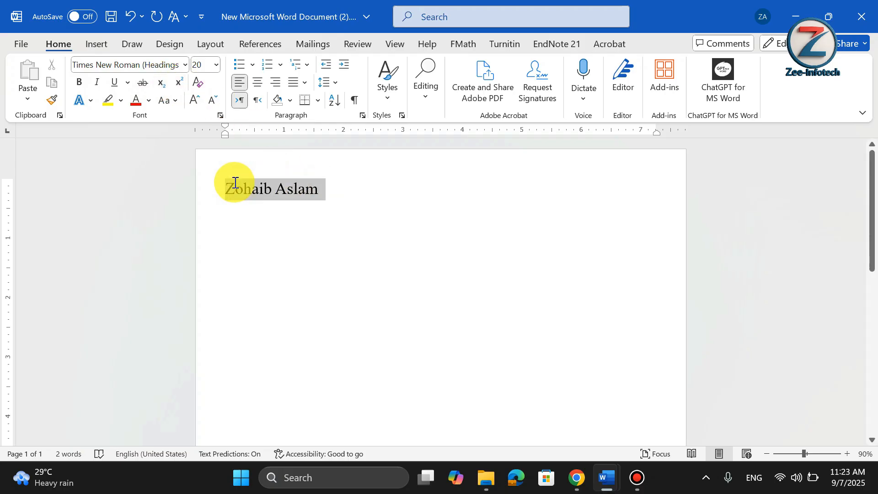
pyautogui.click(186, 64)
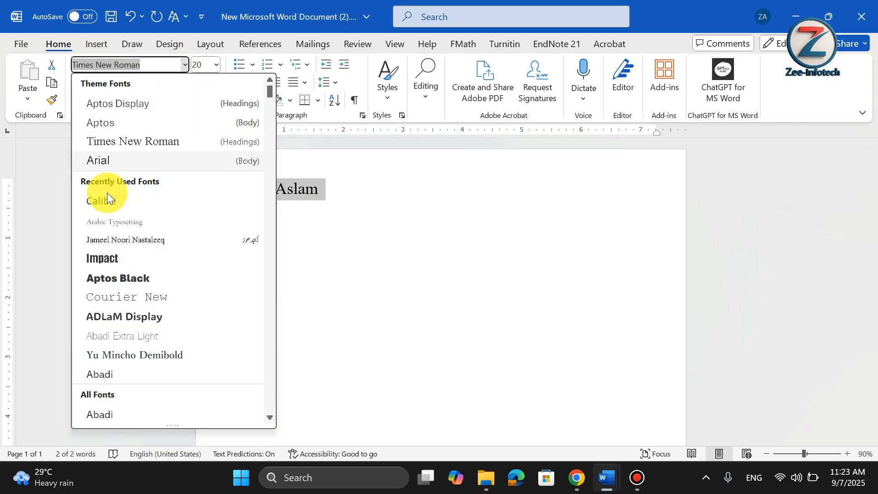
pyautogui.click(108, 160)
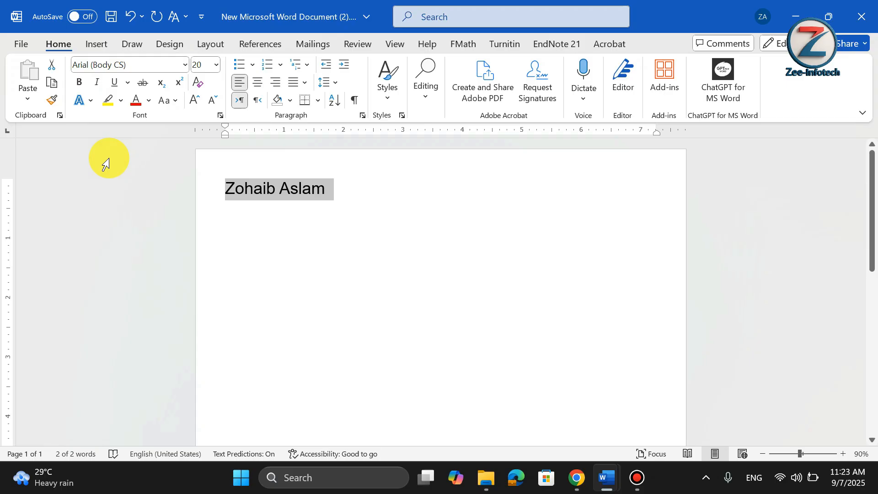
pyautogui.click(358, 191)
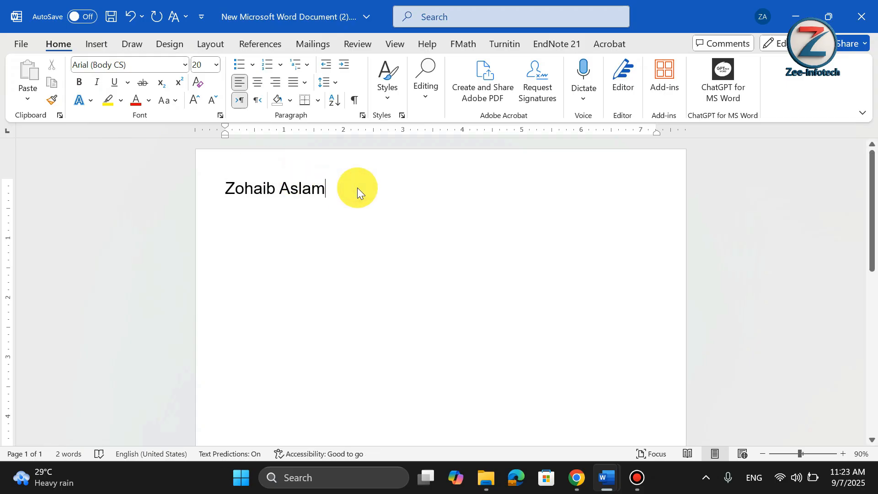
# Add a new line below the name reading STEM Educator | Content Creator.
pyautogui.press('Return')
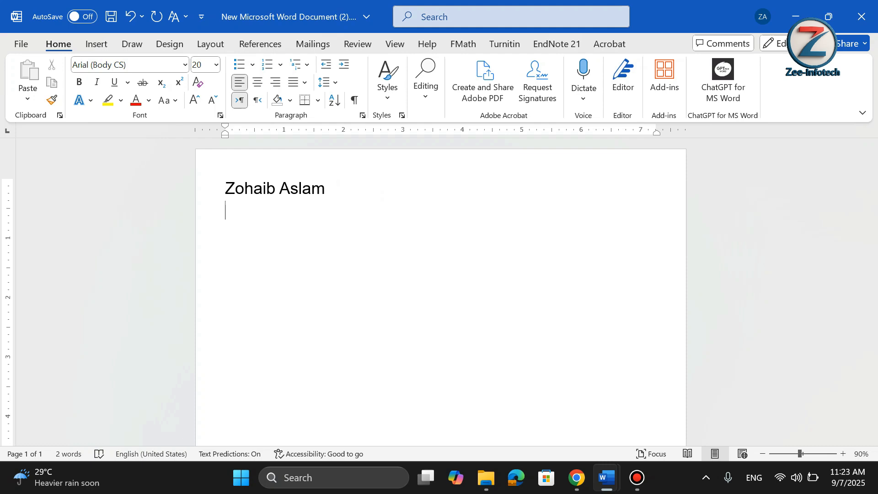
pyautogui.write('STEM E')
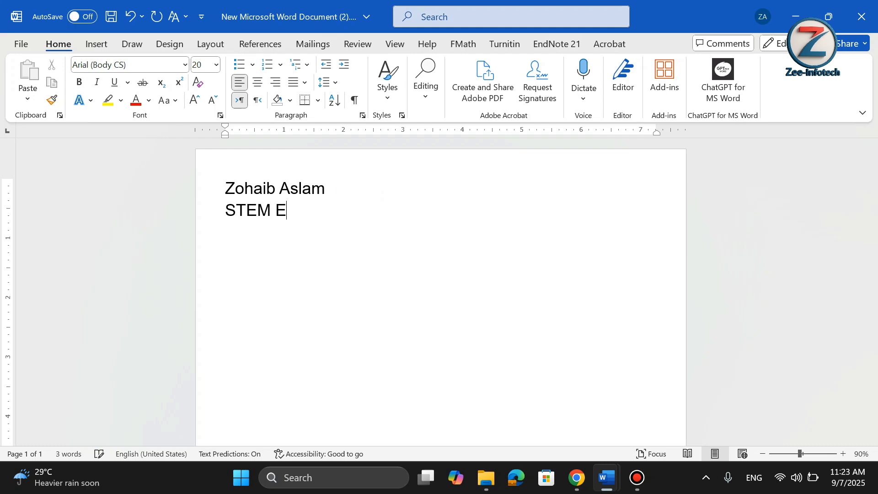
pyautogui.write('ducator ')
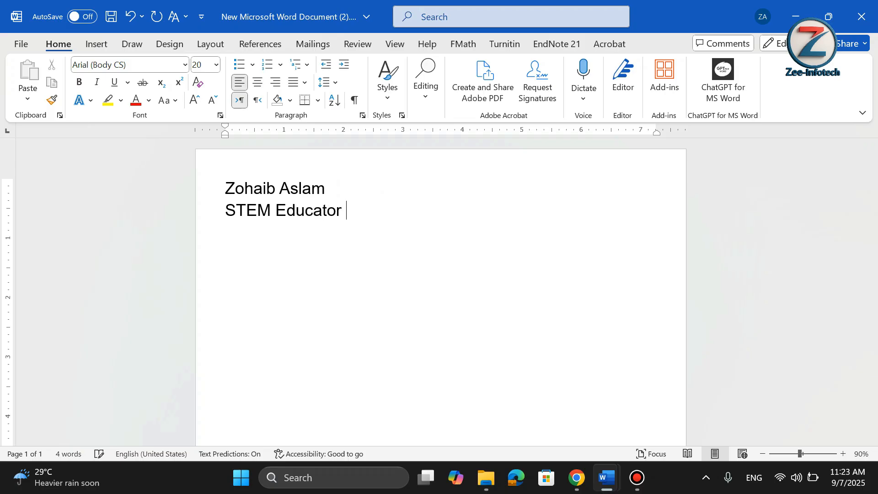
pyautogui.write('| Content')
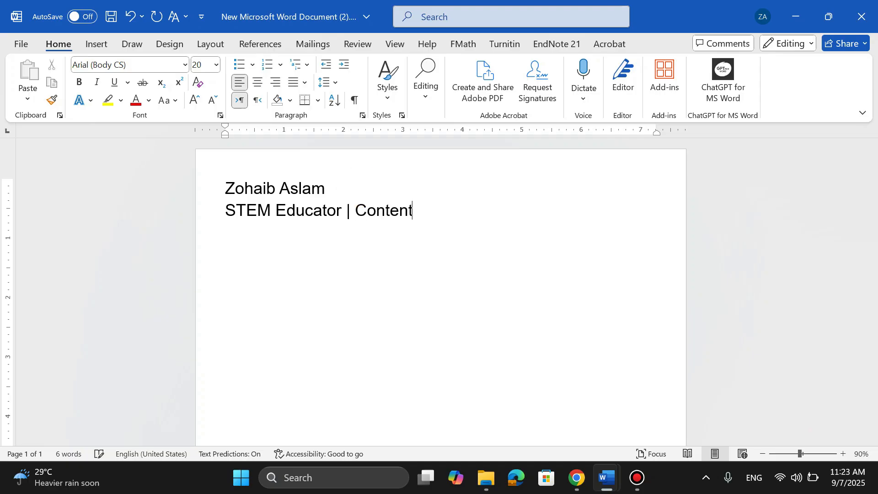
pyautogui.write(' Creator')
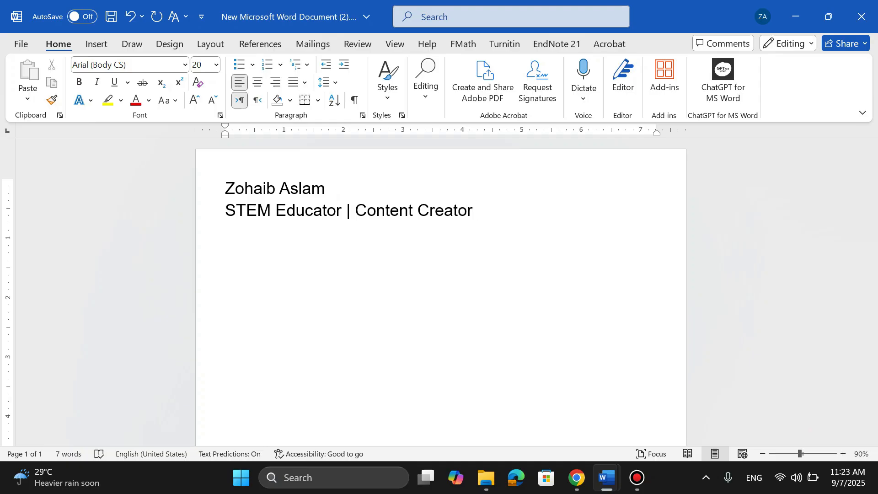
pyautogui.press('Return')
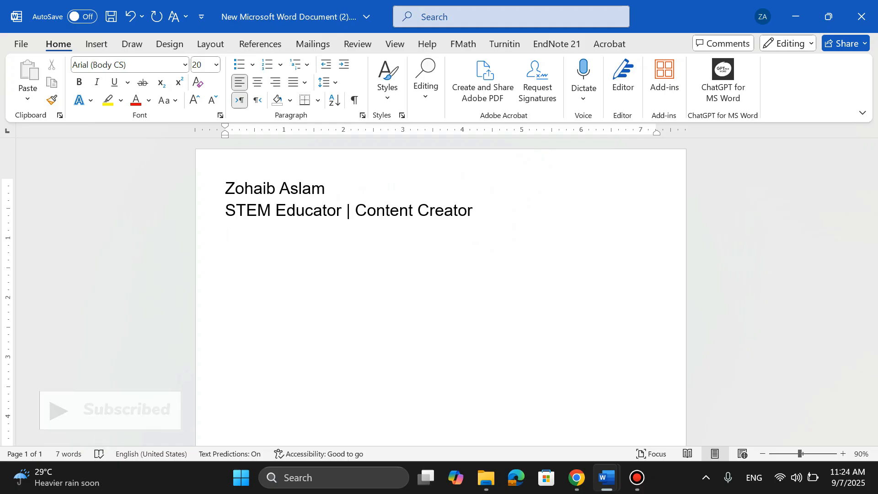
# Add a Mobile line followed by the contact's phone number.
pyautogui.write('M')
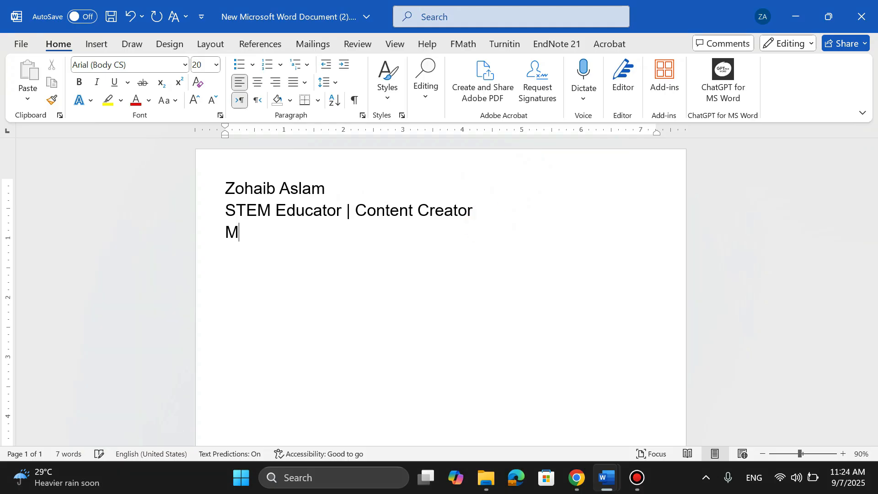
pyautogui.write('obile +')
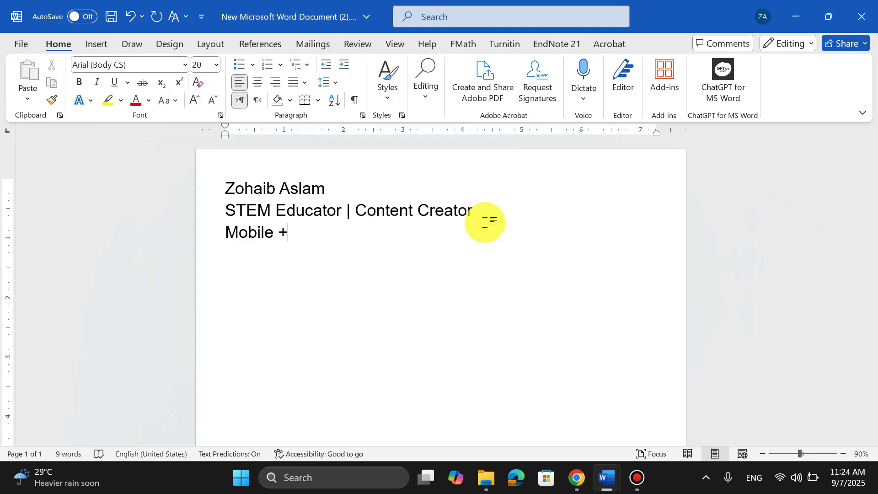
pyautogui.write('92 000 000')
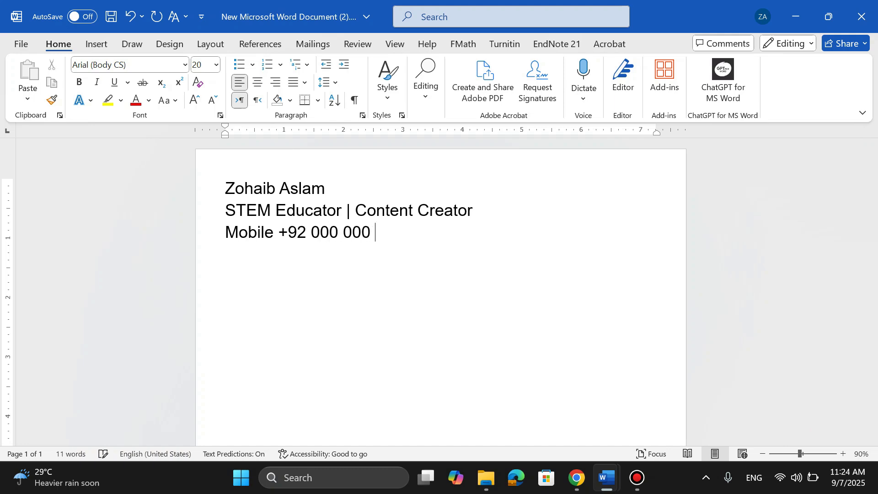
pyautogui.write(' 0000')
# Add an Email: label line and start a new blank line beneath it.
pyautogui.press('Return')
pyautogui.write('Email')
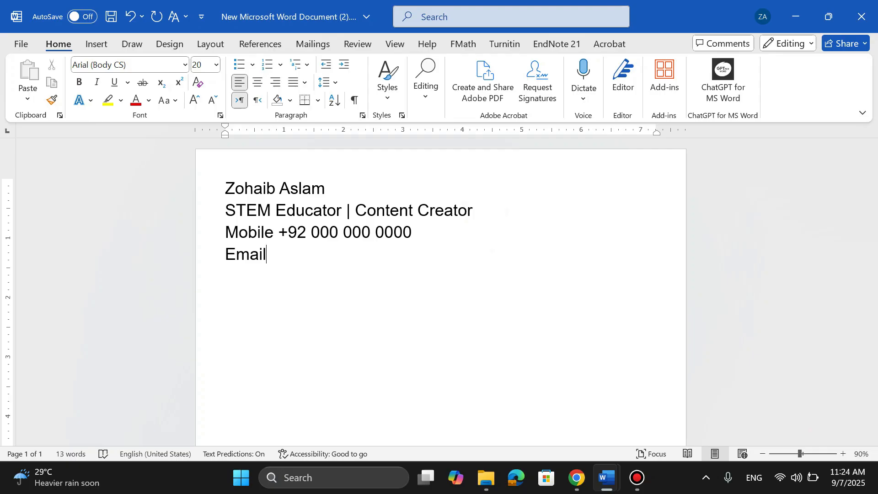
pyautogui.write(':')
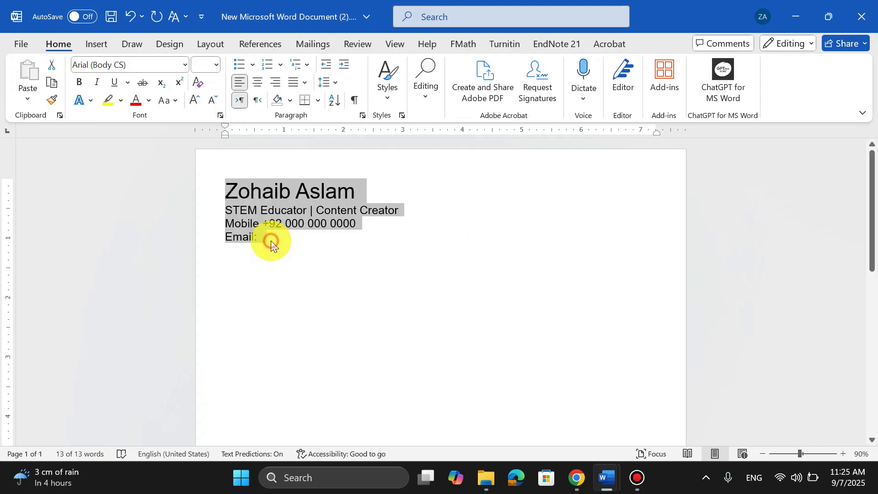
pyautogui.click(271, 241)
pyautogui.press('Return')
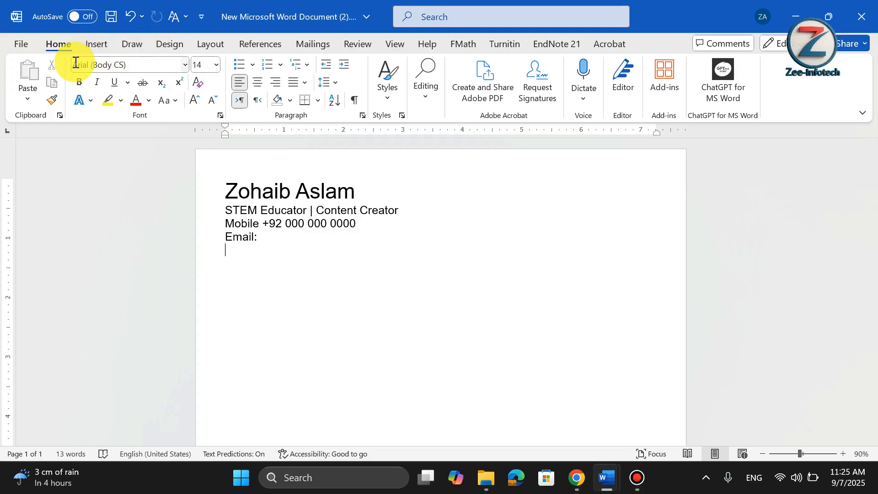
# Insert a 1x1 table below the Email line and place the cursor in its cell.
pyautogui.click(92, 45)
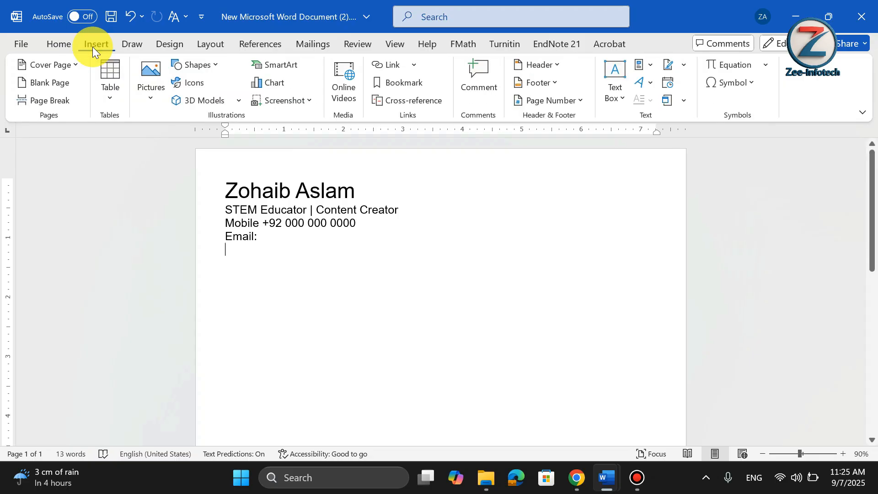
pyautogui.click(111, 95)
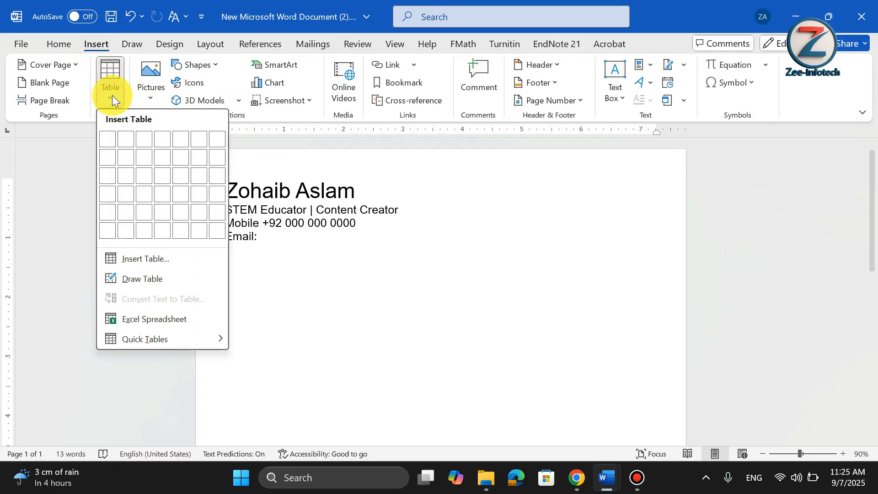
pyautogui.click(111, 142)
pyautogui.click(197, 192)
pyautogui.click(233, 251)
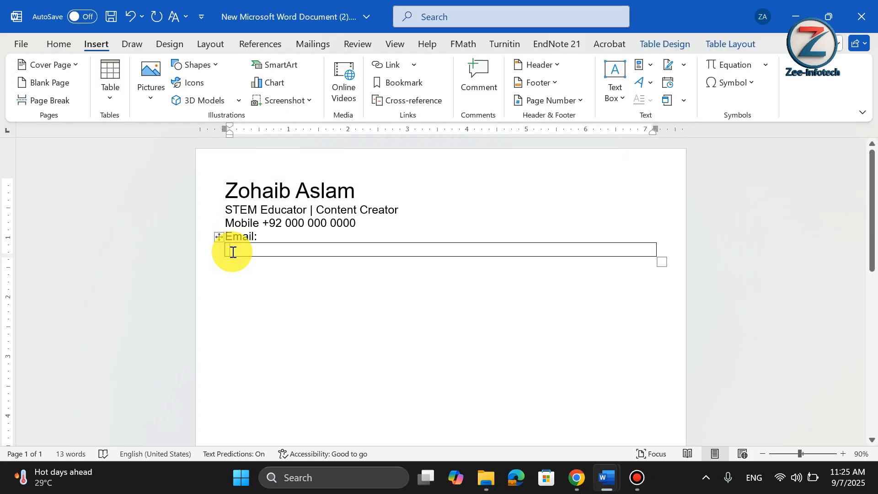
# Add a second row to the table and return to the first row's cell.
pyautogui.moveTo(215, 257)
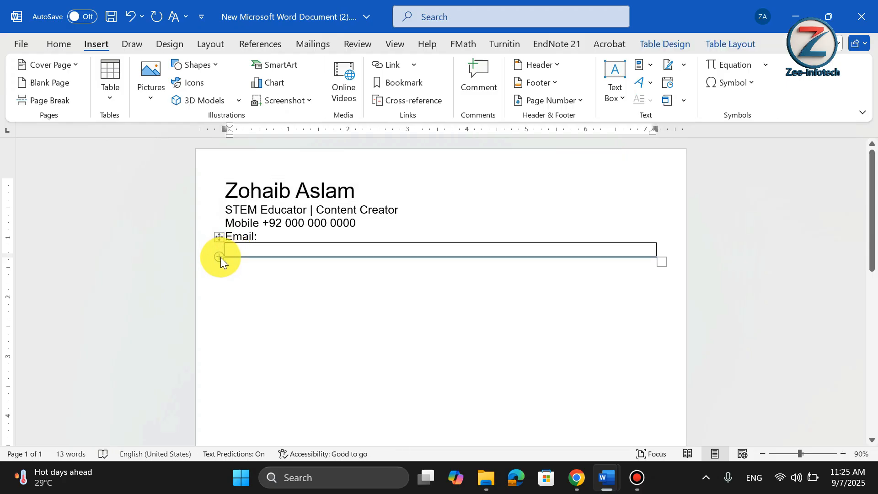
pyautogui.click(220, 257)
pyautogui.click(251, 249)
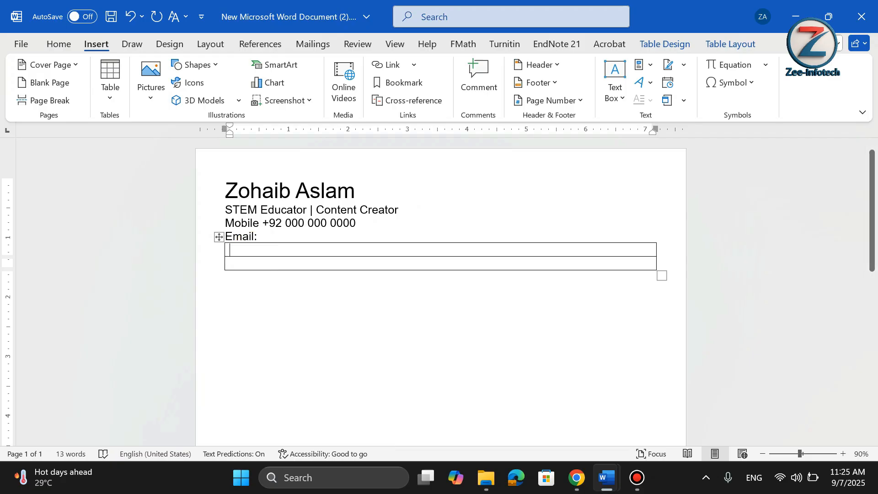
# Enter Summary: in the first table row and move into the second row.
pyautogui.write('Summary')
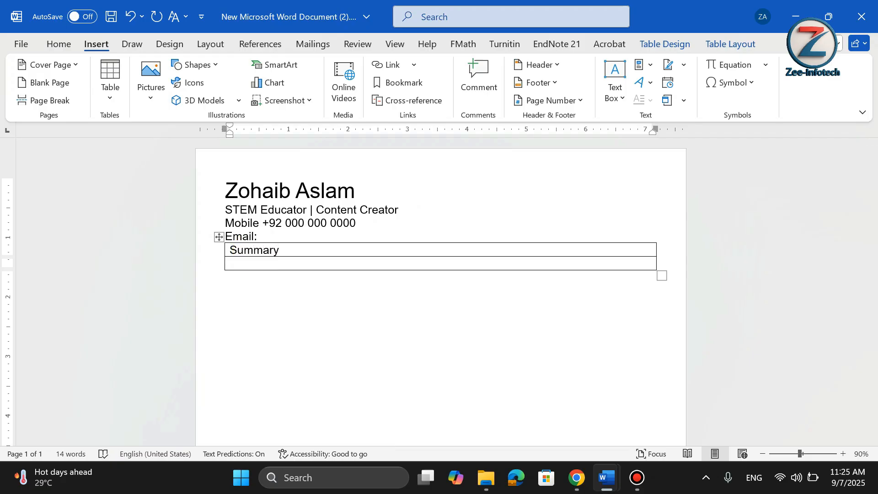
pyautogui.write(':')
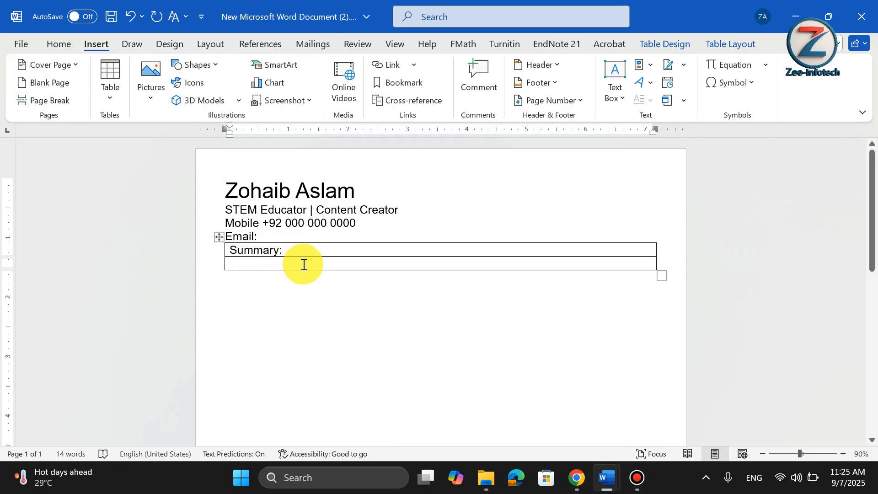
pyautogui.click(303, 264)
# Switch to ChatGPT in the browser, send "Hello Chat GPT I am a STEM Educator I need Summary for my resume", and return to Word.
pyautogui.click(578, 475)
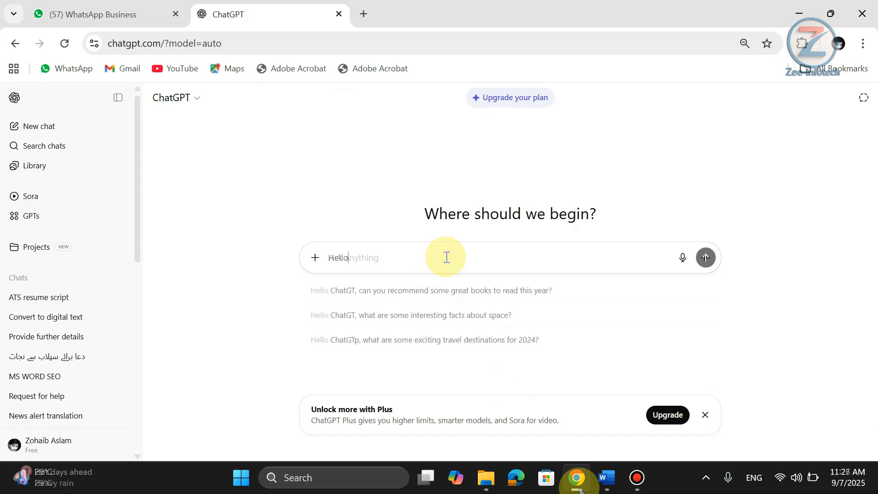
pyautogui.write('Hel')
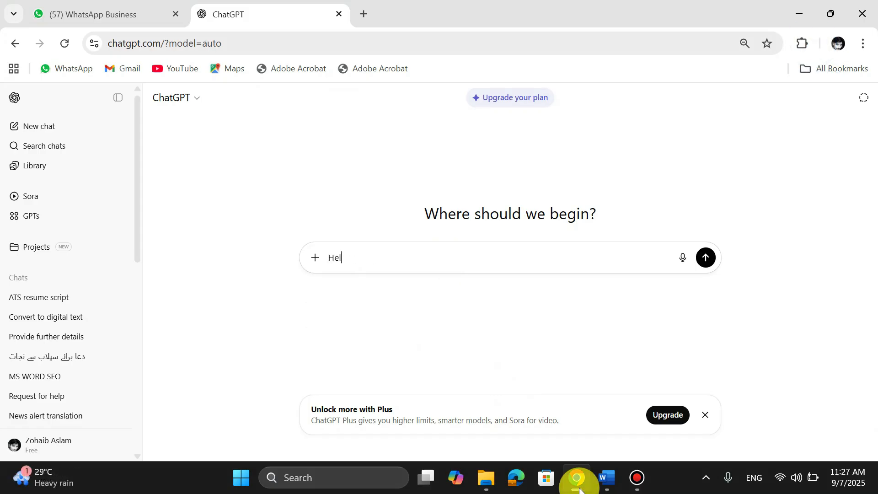
pyautogui.write('lo Chat GPT I am a STEM Educator I need Summary for my resume')
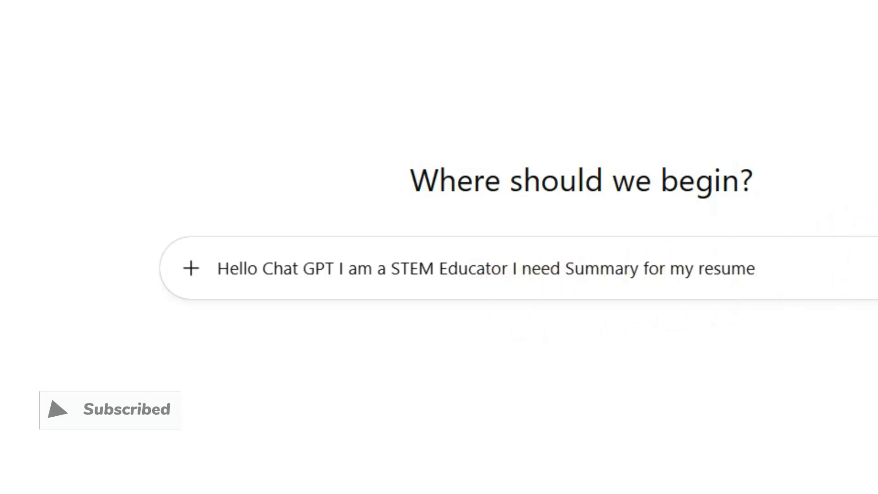
pyautogui.press('Return')
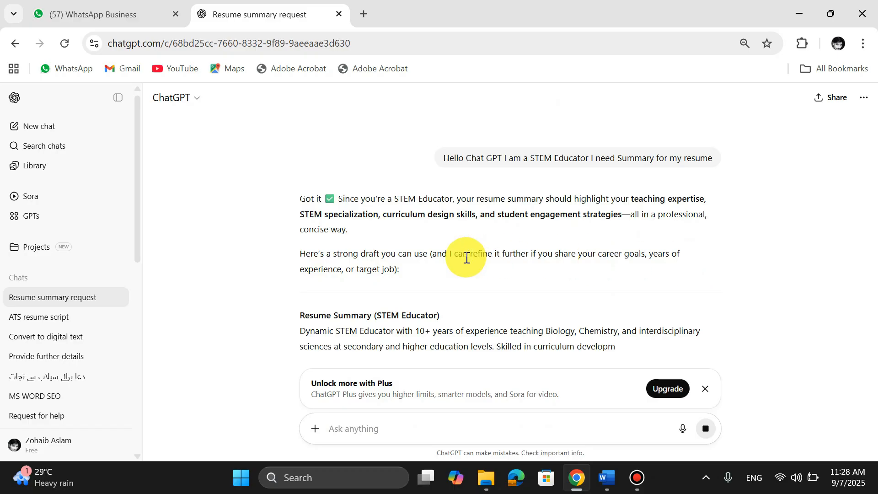
pyautogui.hotkey('alt', 'Tab')
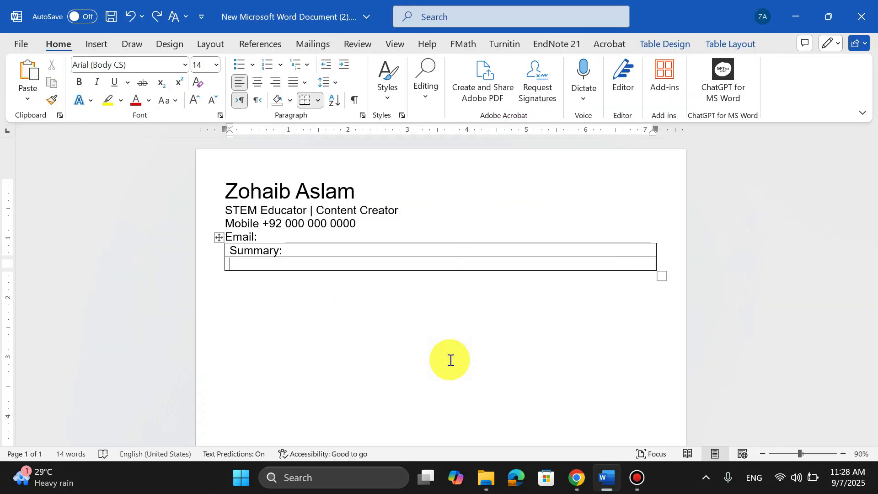
# Paste the ChatGPT summary into the second table row and justify the pasted paragraph.
pyautogui.write('Dynamic STEM Educator with 10+ years of experience teaching Biology, Chemistry, and interdisciplinary sciences at secondary and higher education levels. Skilled in curriculum development, project-based and inquiry-based learning, and integrating digital teaching tools to enhance classroom engagement. Experienced in preparing students for academic success through tailored instruction, assessments, and innovative use of real-world examples. Adept at fostering critical thinking, problem-solving, and research skills to inspire a lifelong passion for science and technology.')
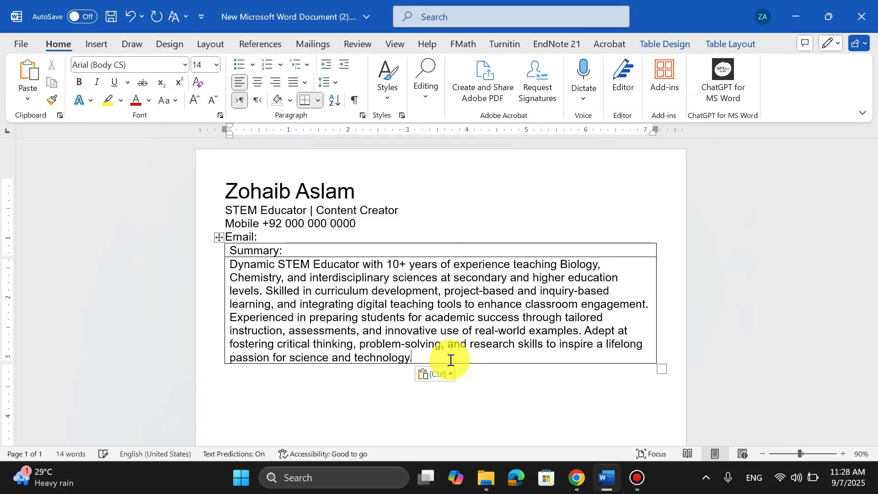
pyautogui.moveTo(451, 360); pyautogui.dragTo(220, 262)
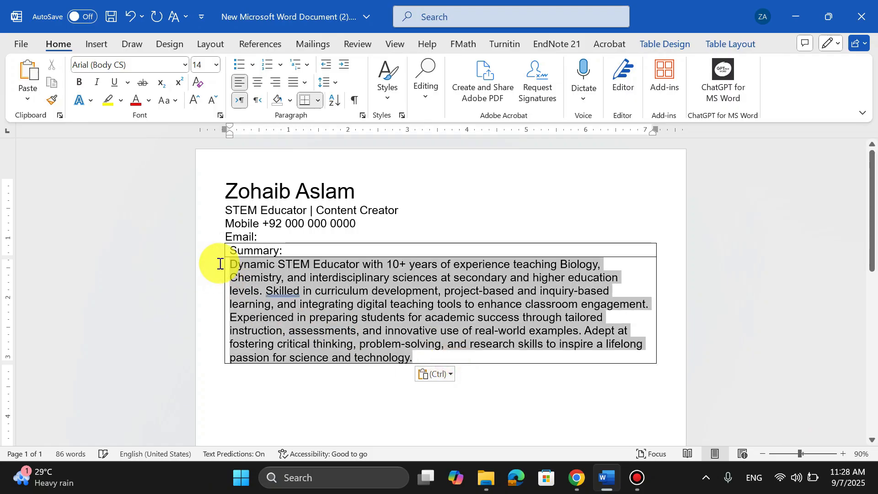
pyautogui.click(305, 84)
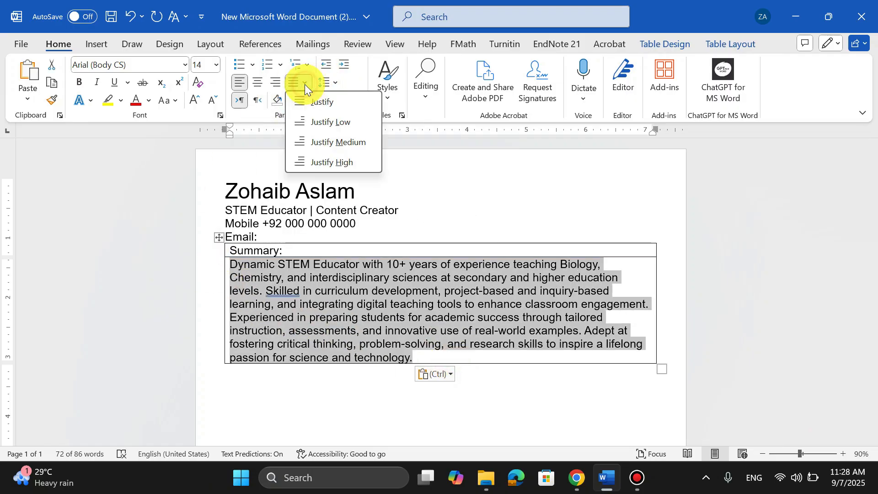
pyautogui.click(309, 101)
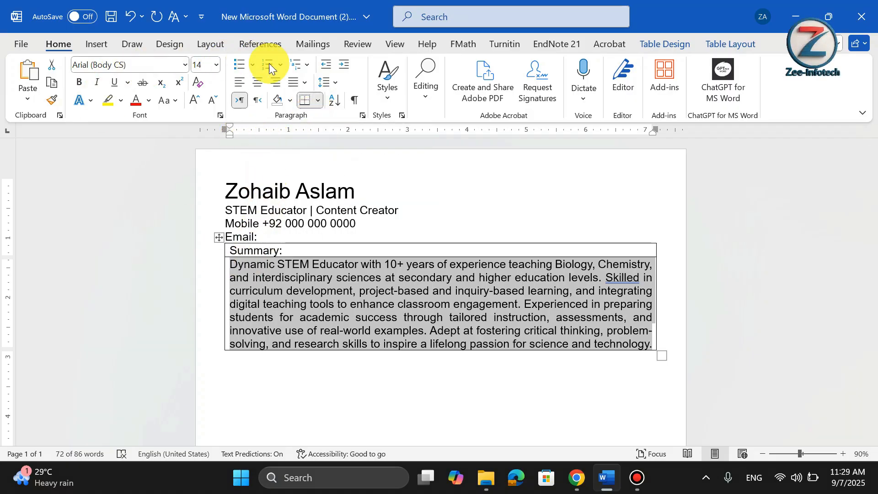
pyautogui.click(335, 84)
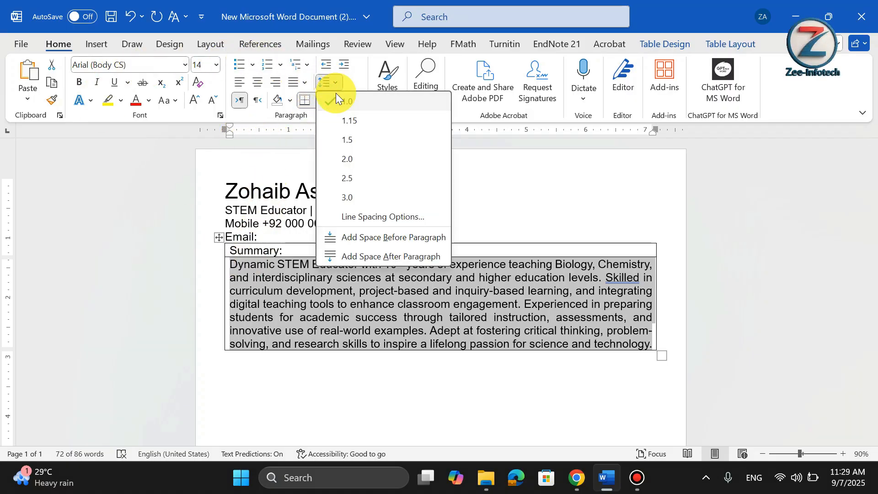
pyautogui.click(461, 366)
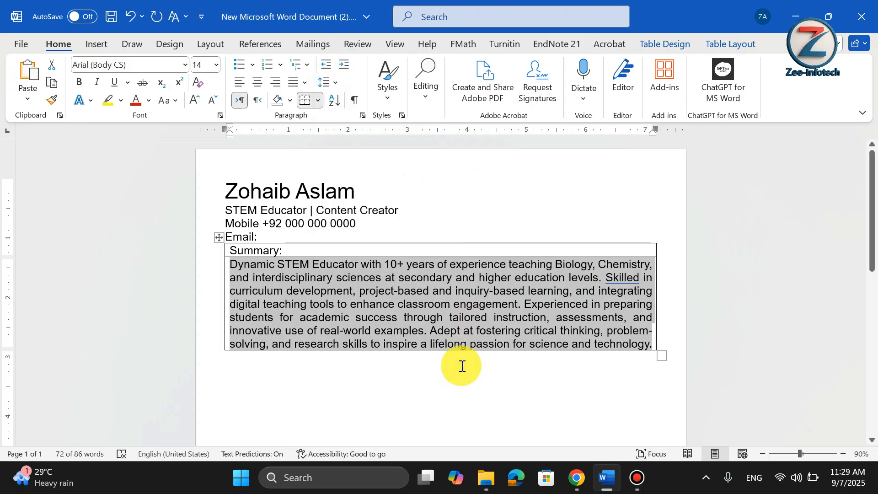
pyautogui.click(462, 366)
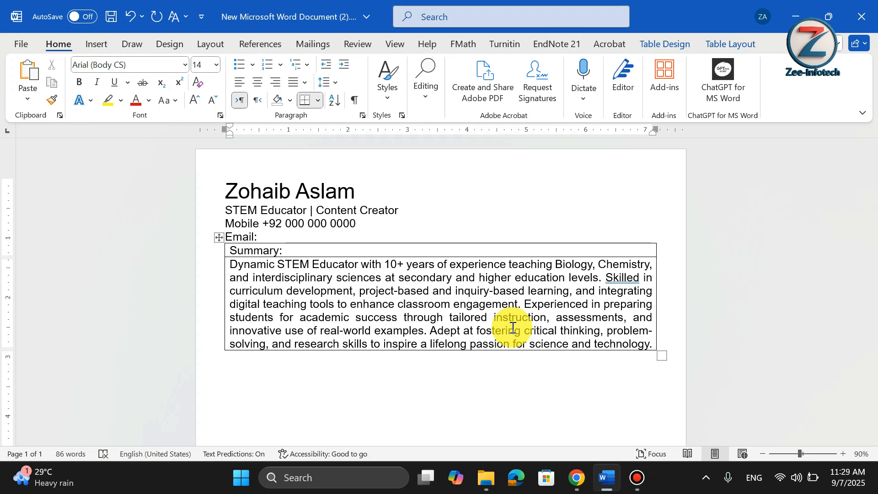
pyautogui.click(316, 331)
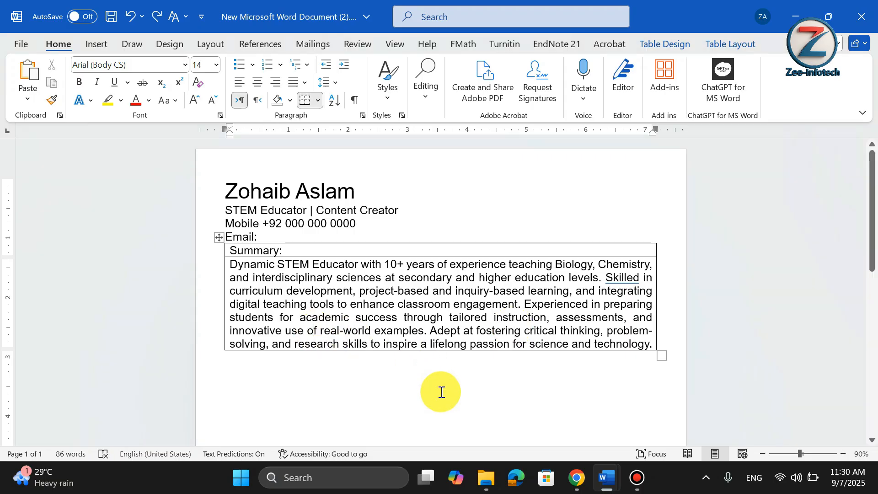
# Add a new row below the summary and enter Skills in it.
pyautogui.moveTo(216, 351)
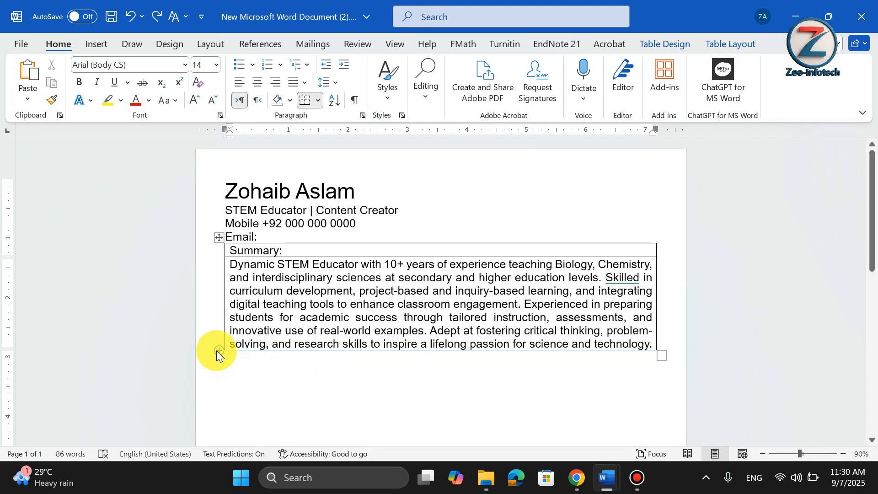
pyautogui.click(218, 350)
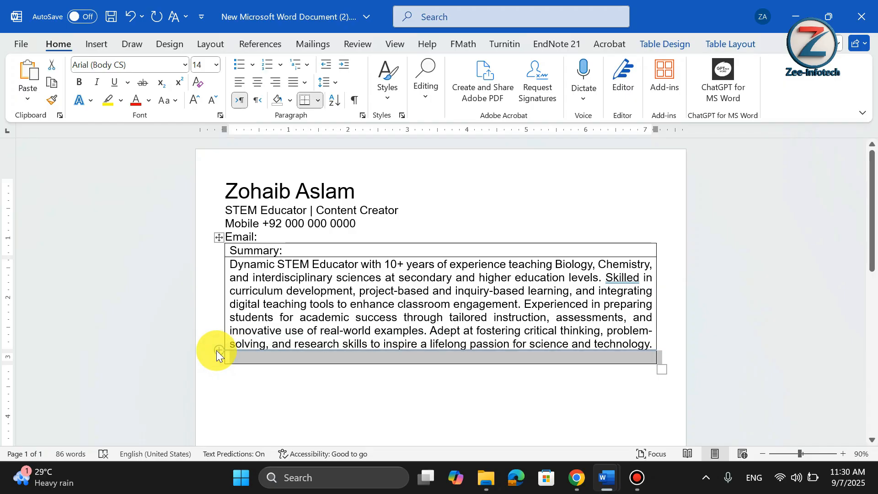
pyautogui.write('Skills')
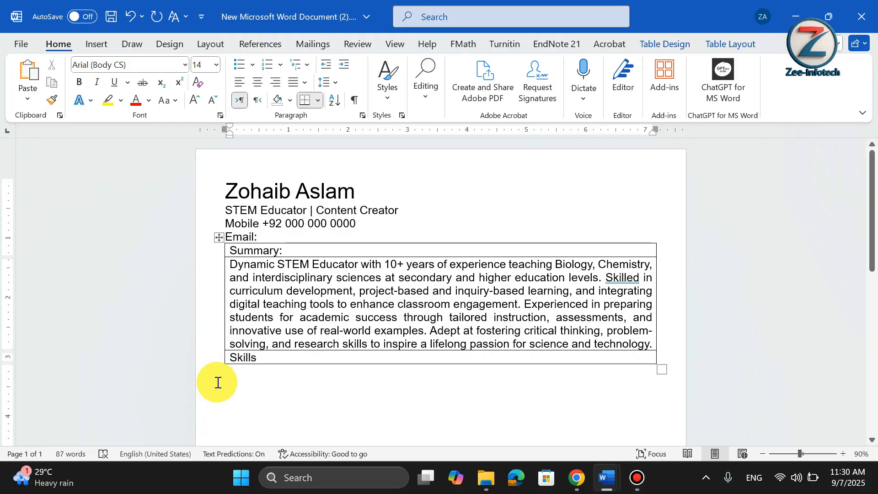
# Add another row below Skills and place the cursor in it.
pyautogui.click(218, 366)
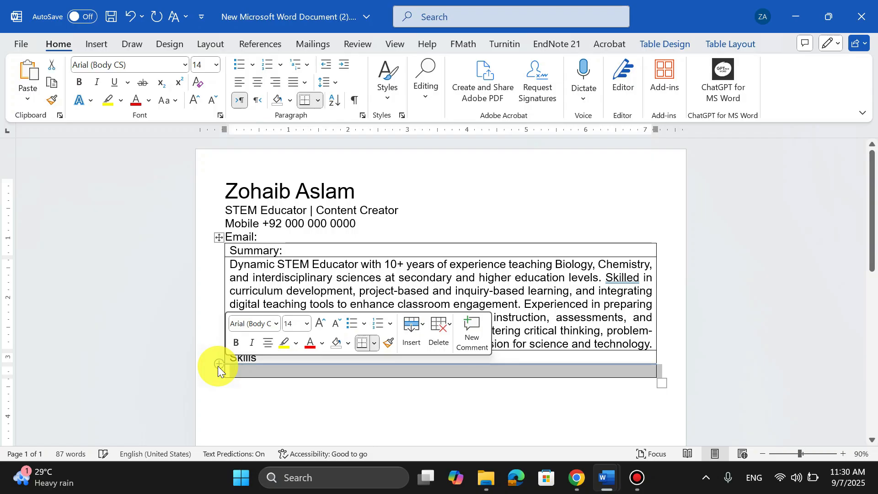
pyautogui.click(372, 374)
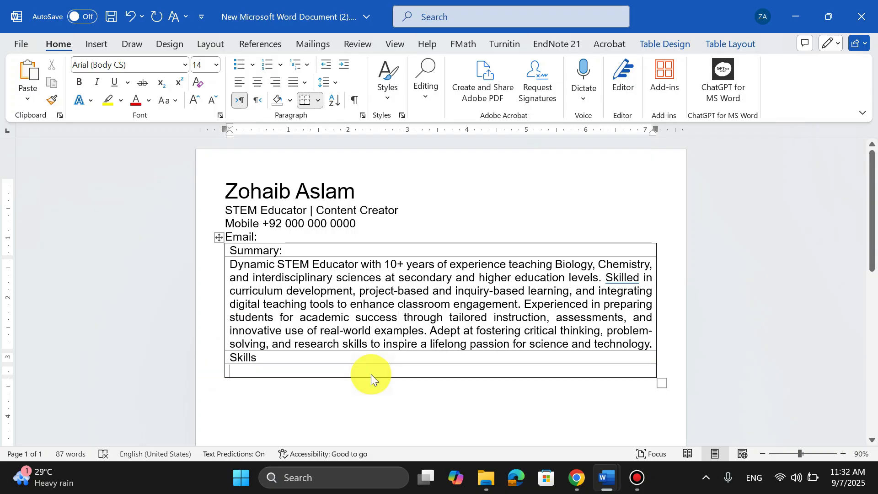
# Switch to ChatGPT in the browser and send "Please Enlist 5 skills".
pyautogui.click(577, 480)
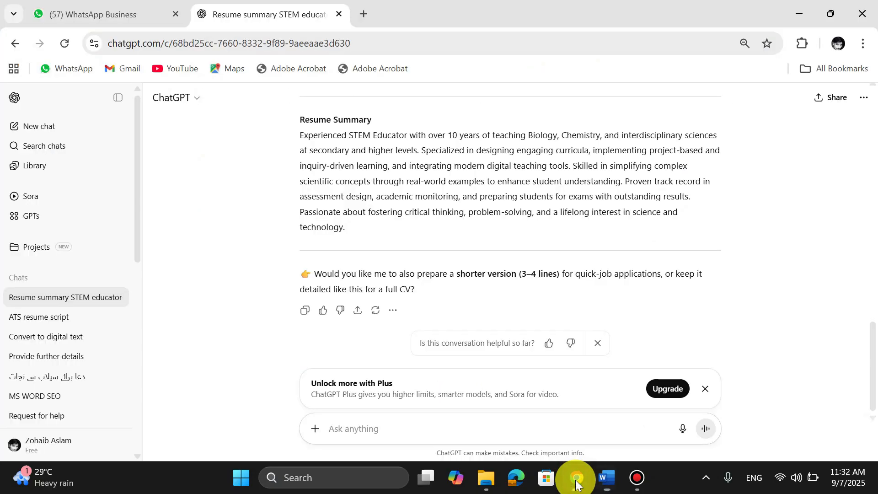
pyautogui.click(438, 432)
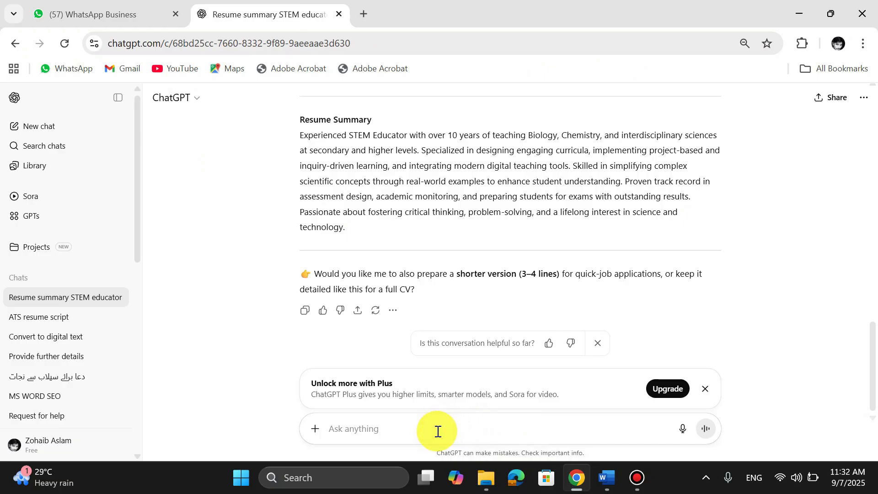
pyautogui.write('Please')
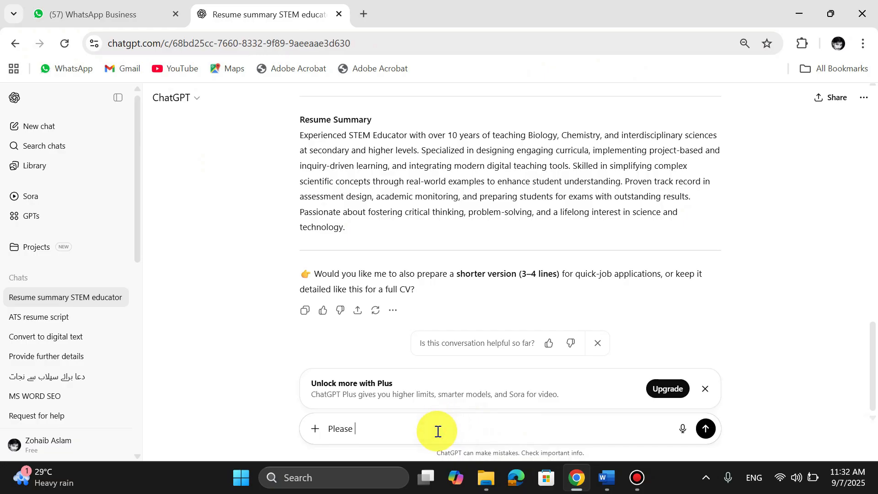
pyautogui.write(' Enlist 5 skills')
pyautogui.press('Return')
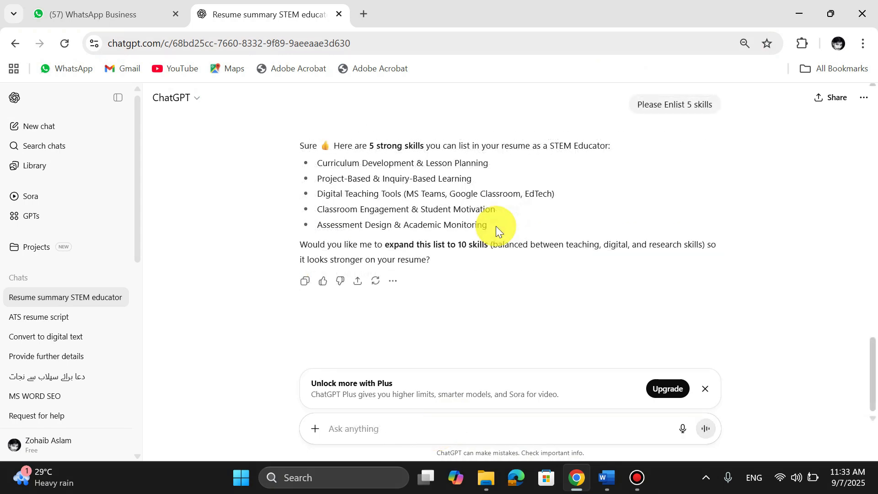
# Copy the five listed skills from ChatGPT and paste them into the empty row below Skills in Word.
pyautogui.moveTo(496, 226); pyautogui.dragTo(311, 165)
pyautogui.hotkey('ctrl', 'c')
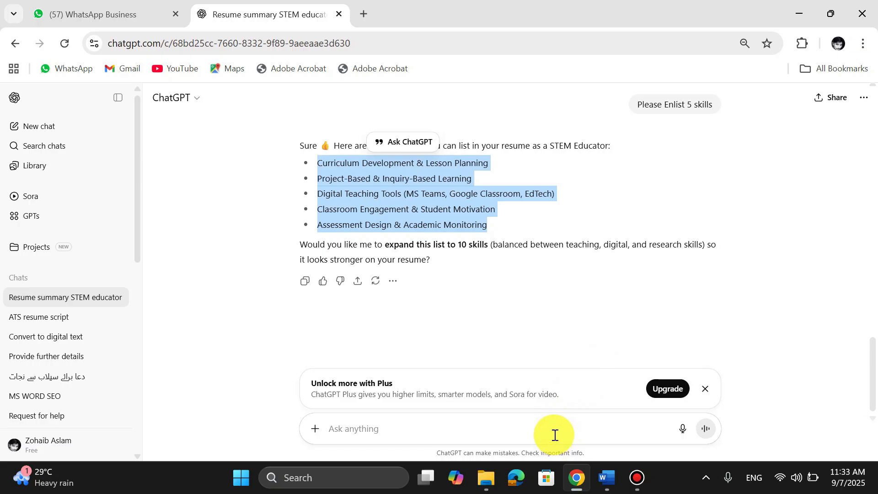
pyautogui.moveTo(609, 482)
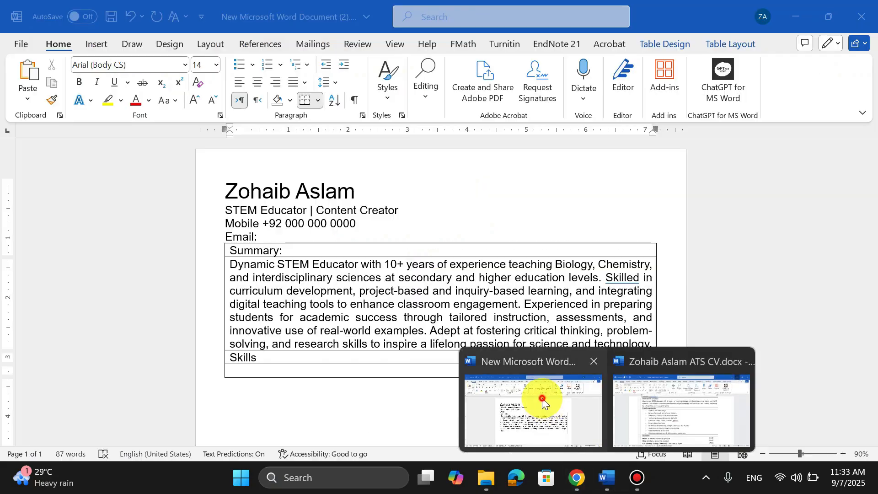
pyautogui.click(539, 402)
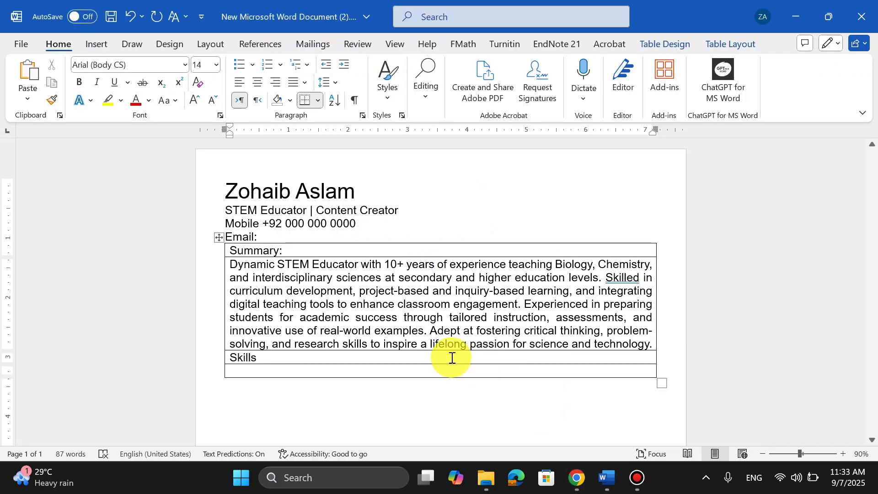
pyautogui.click(389, 369)
pyautogui.hotkey('ctrl', 'v')
pyautogui.scroll(-3, 304, 404)
pyautogui.click(304, 404)
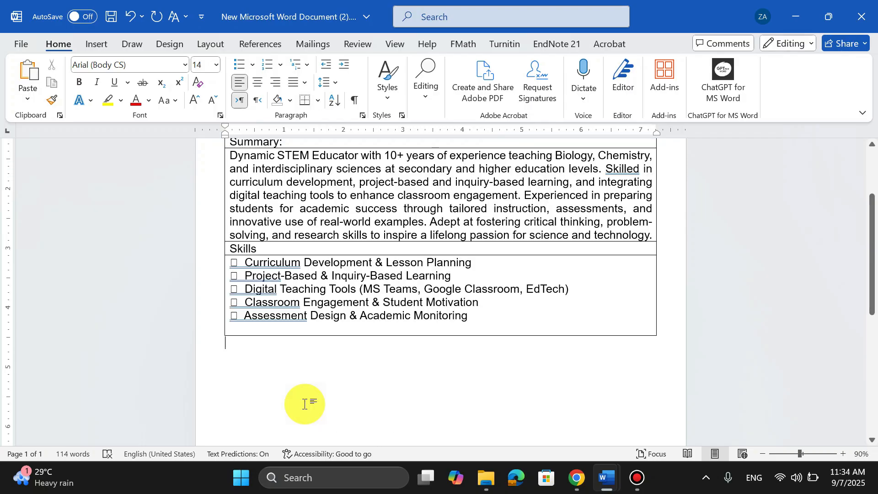
# Delete the pasted bullet symbols from the start of the skill lines.
pyautogui.click(246, 315)
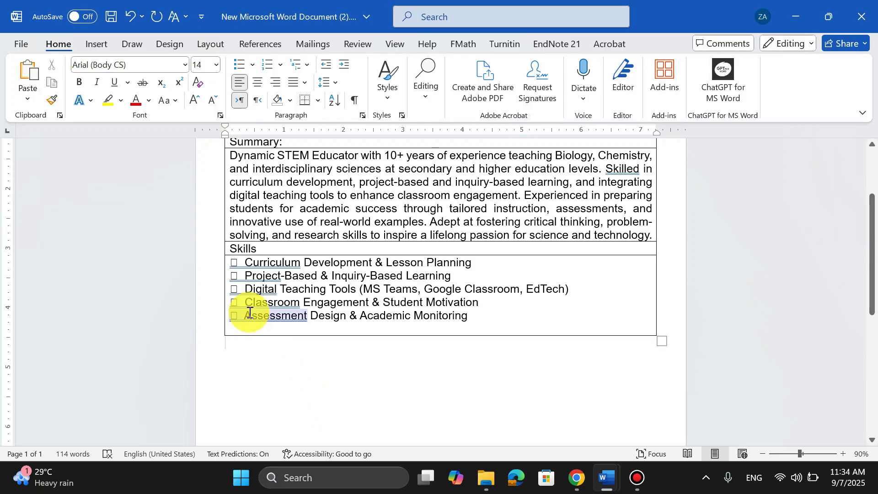
pyautogui.press('BackSpace')
pyautogui.press('BackSpace')
pyautogui.press('BackSpace')
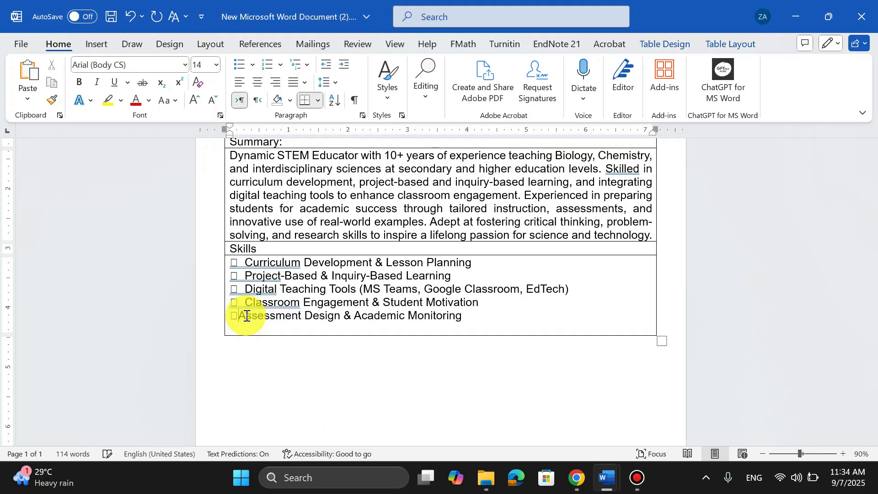
pyautogui.click(246, 303)
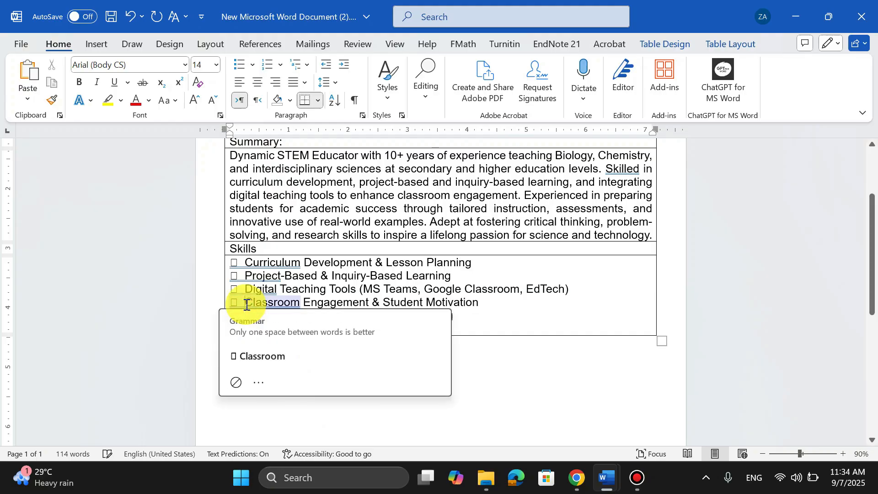
pyautogui.press('BackSpace')
pyautogui.press('BackSpace')
pyautogui.press('BackSpace')
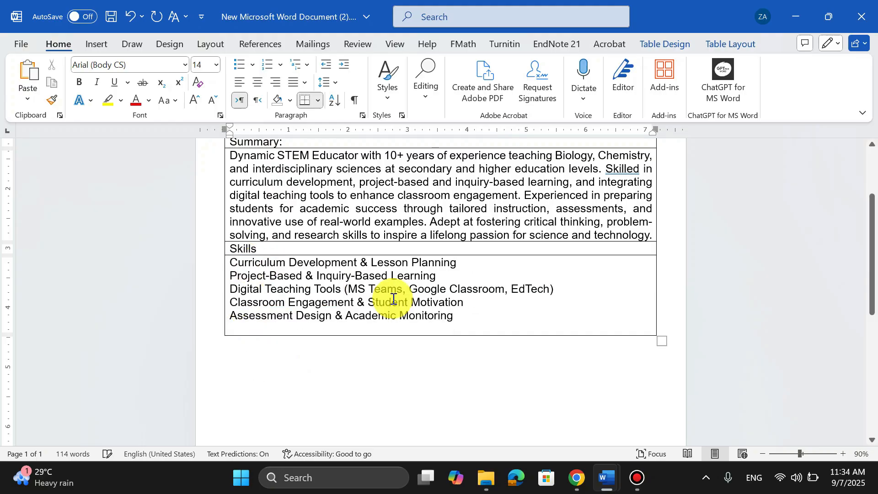
# Format the five skill lines as a bulleted list.
pyautogui.moveTo(448, 314); pyautogui.dragTo(319, 265)
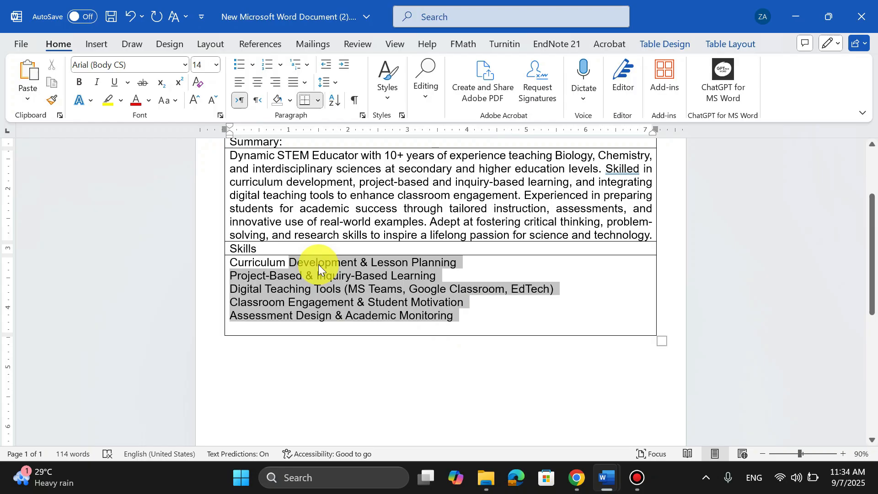
pyautogui.click(240, 64)
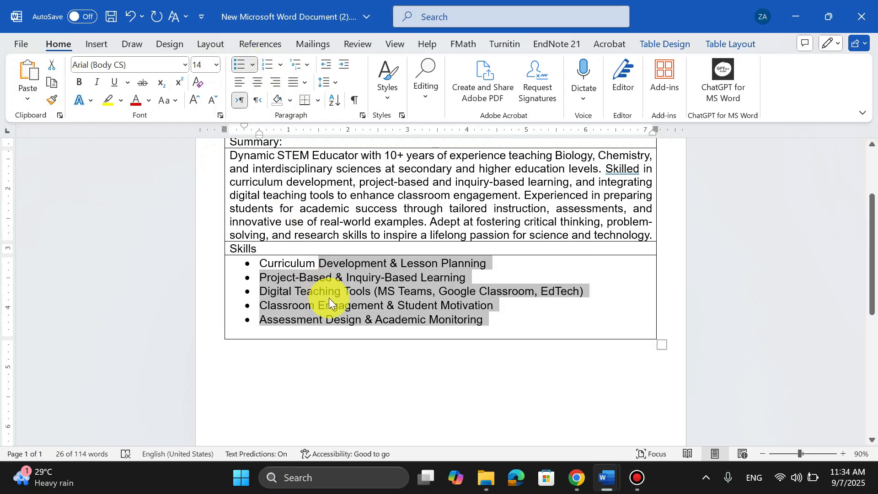
# Delete the empty paragraph after the last skill in the Skills cell.
pyautogui.scroll(1, 517, 329)
pyautogui.scroll(-1, 517, 330)
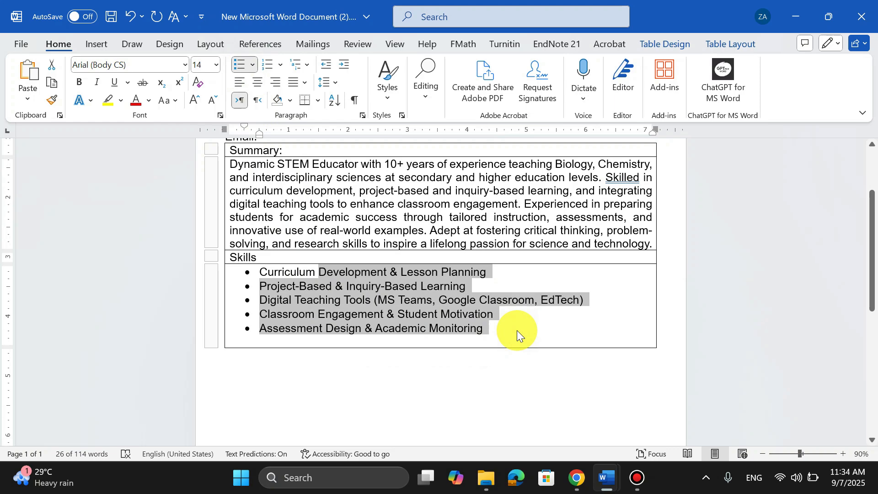
pyautogui.scroll(1, 517, 330)
pyautogui.scroll(-1, 516, 331)
pyautogui.click(517, 331)
pyautogui.press('BackSpace')
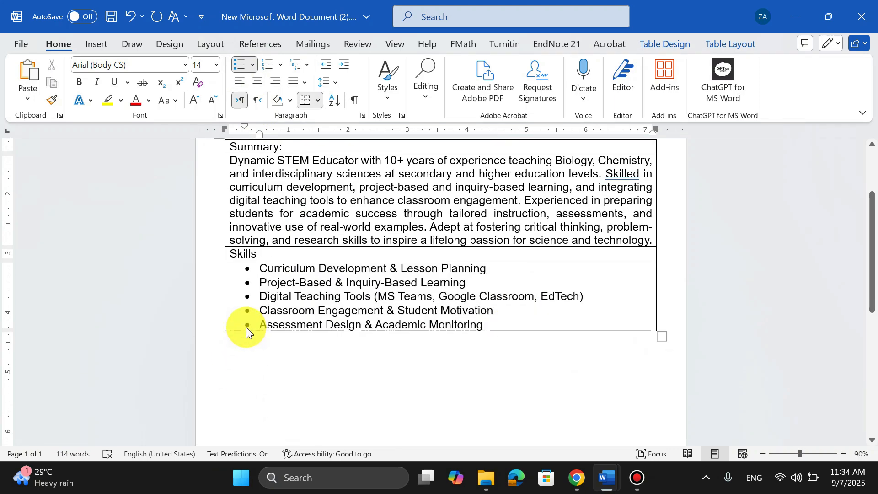
# Add two rows below the skills list and remove bullet formatting from both new rows.
pyautogui.click(218, 334)
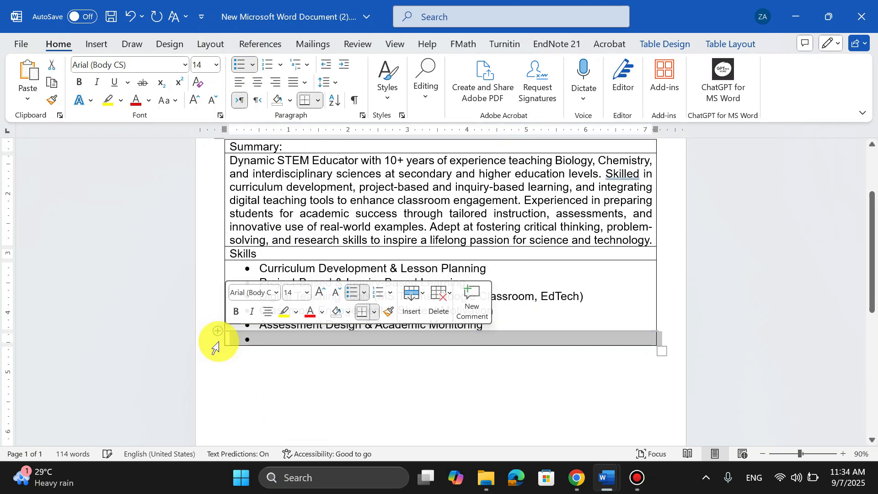
pyautogui.click(218, 347)
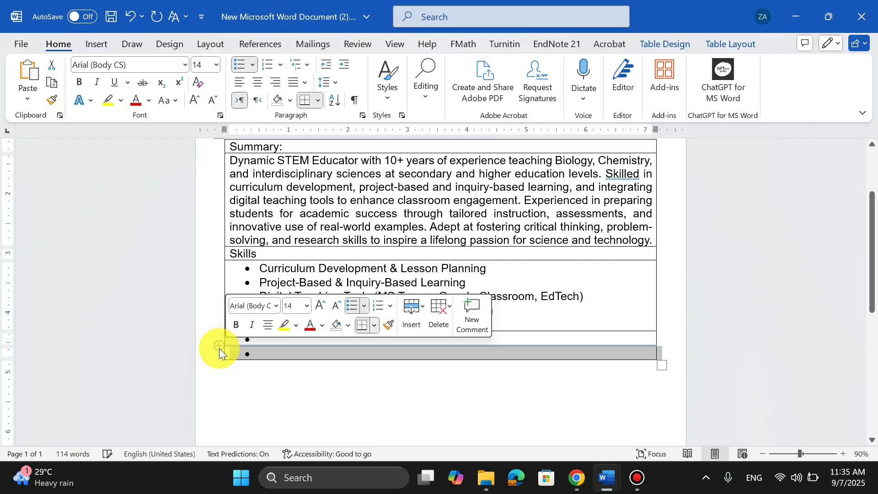
pyautogui.click(300, 355)
pyautogui.moveTo(278, 341); pyautogui.dragTo(288, 351)
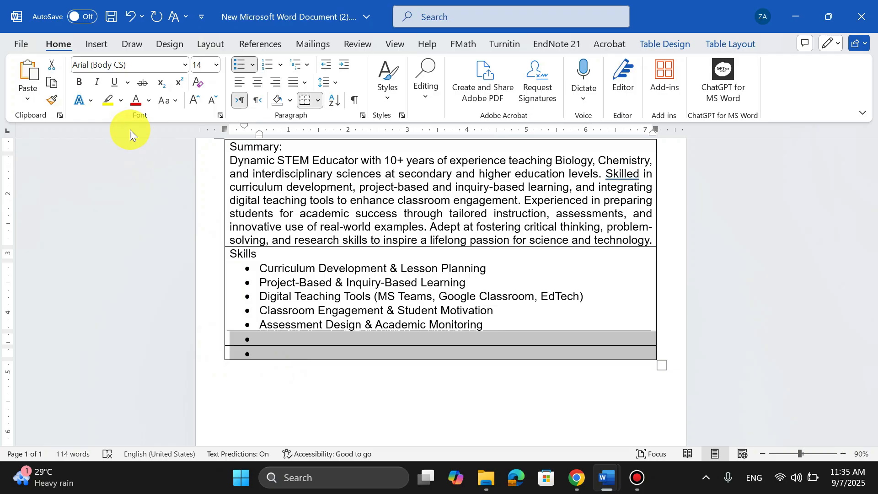
pyautogui.click(240, 64)
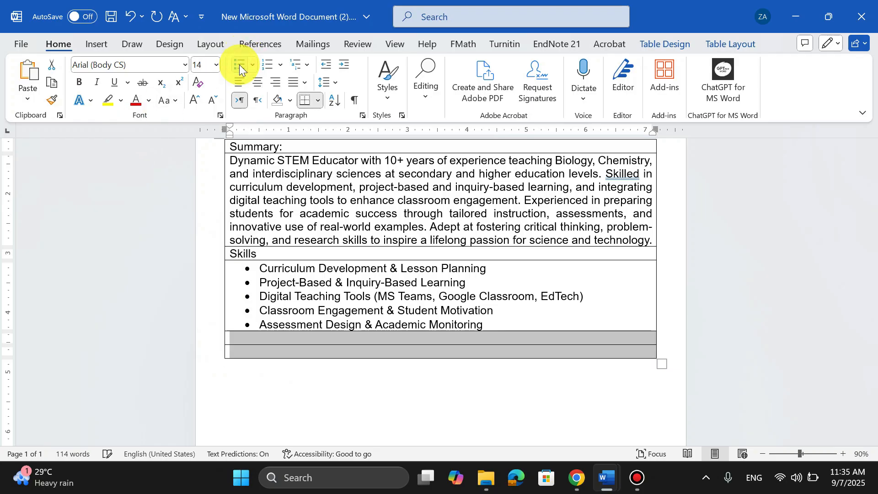
pyautogui.click(251, 337)
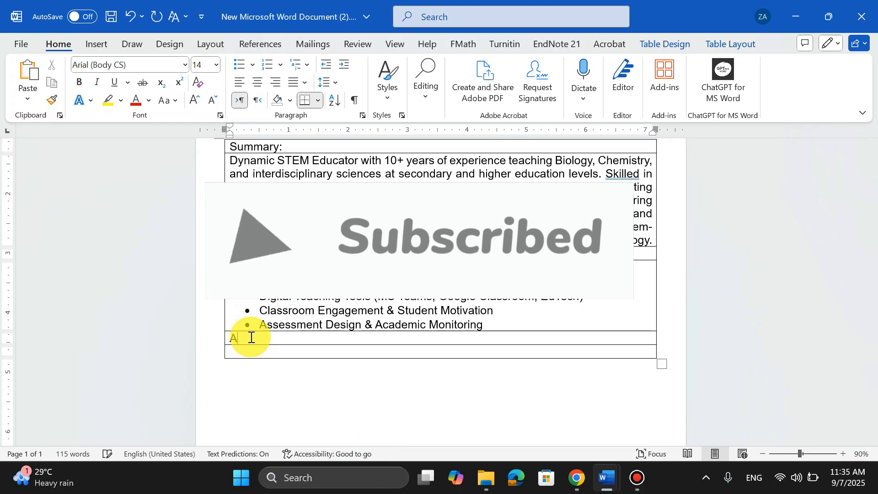
pyautogui.write('Academic')
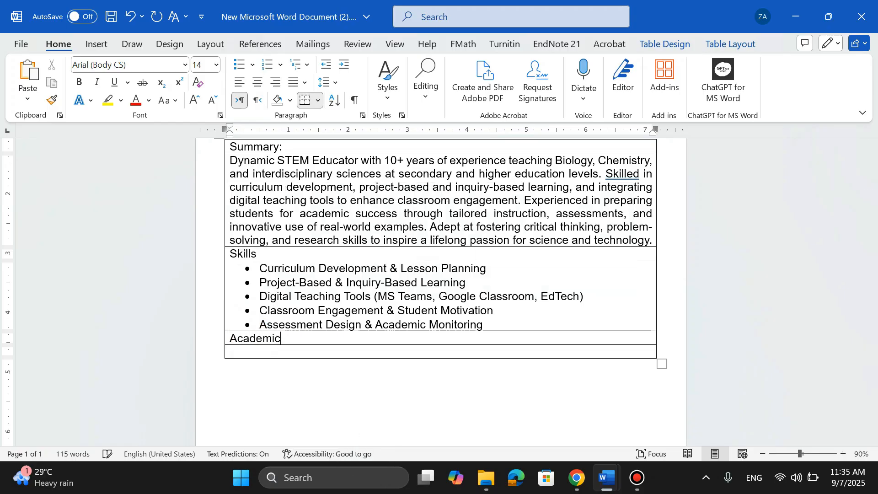
pyautogui.write(' Ba')
pyautogui.press('BackSpace')
pyautogui.press('BackSpace')
pyautogui.press('BackSpace')
pyautogui.press('BackSpace')
pyautogui.press('BackSpace')
pyautogui.press('BackSpace')
pyautogui.press('BackSpace')
pyautogui.press('BackSpace')
pyautogui.press('BackSpace')
pyautogui.press('BackSpace')
pyautogui.press('BackSpace')
# Enter Education as the heading in the first new row.
pyautogui.click(251, 337)
pyautogui.write('Ediucation')
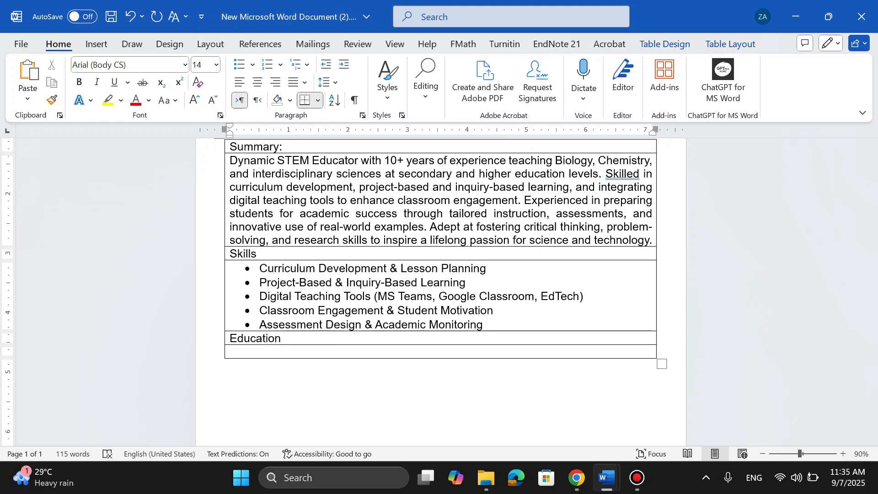
# Enter "M. Phill in ________ 2018" in the empty row below the Education heading.
pyautogui.click(295, 339)
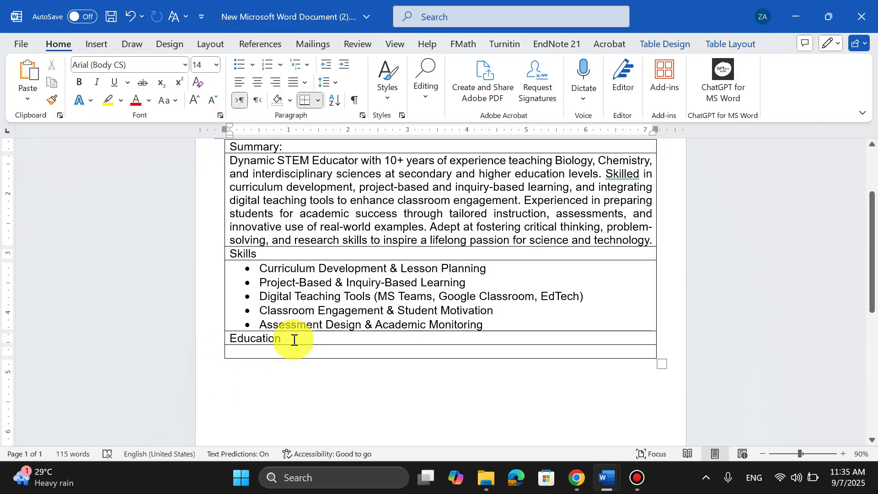
pyautogui.click(289, 355)
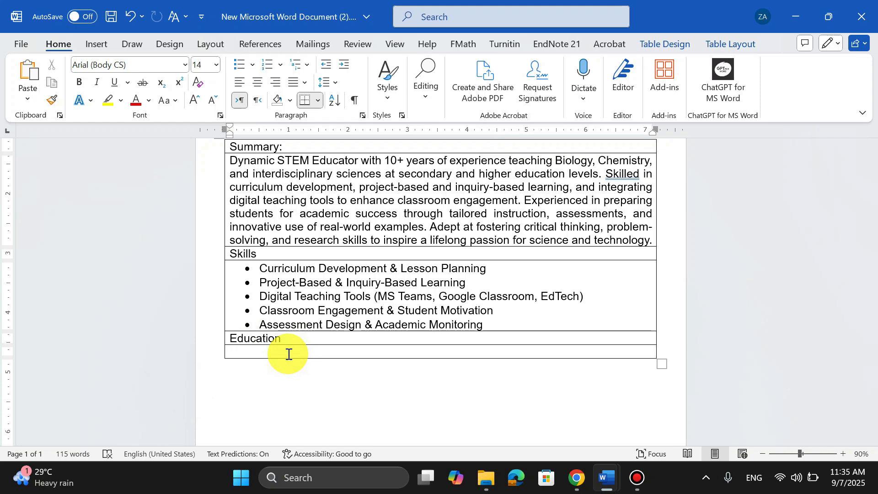
pyautogui.write('M. Phill  ')
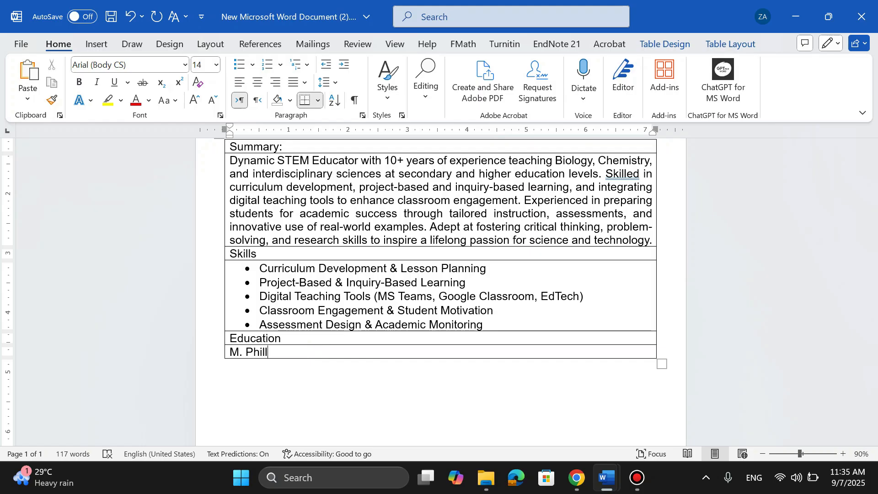
pyautogui.write('in')
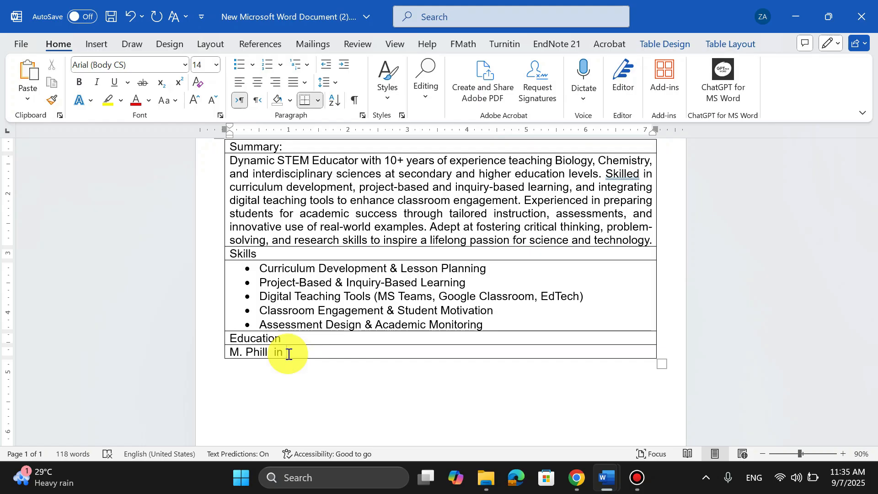
pyautogui.write(' ________')
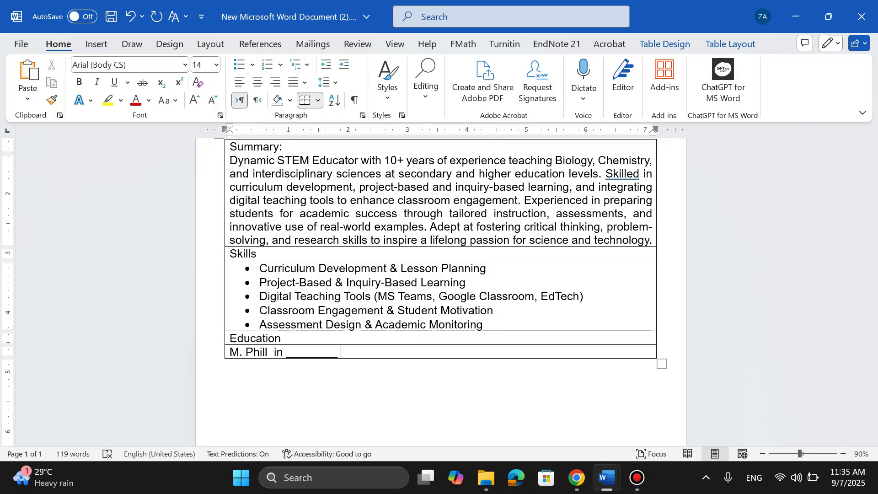
pyautogui.write('2018')
# Draw a vertical border near the right end of the degree row to split off a date cell.
pyautogui.click(344, 353)
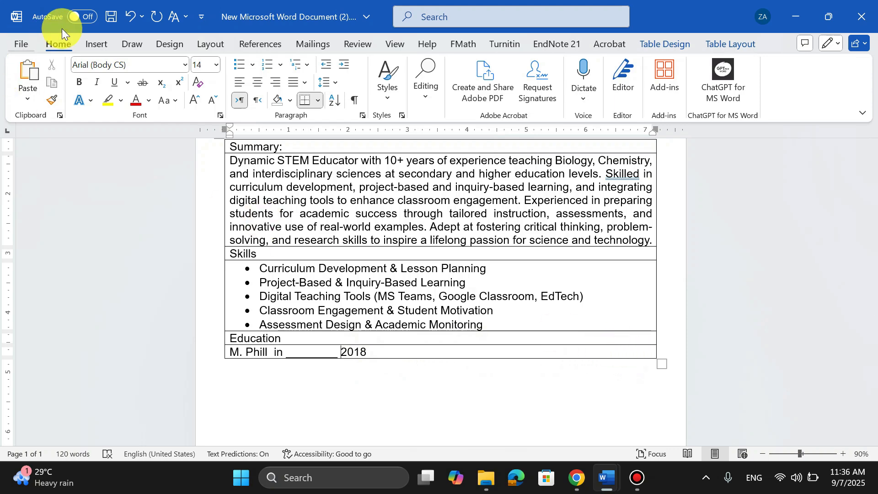
pyautogui.click(93, 42)
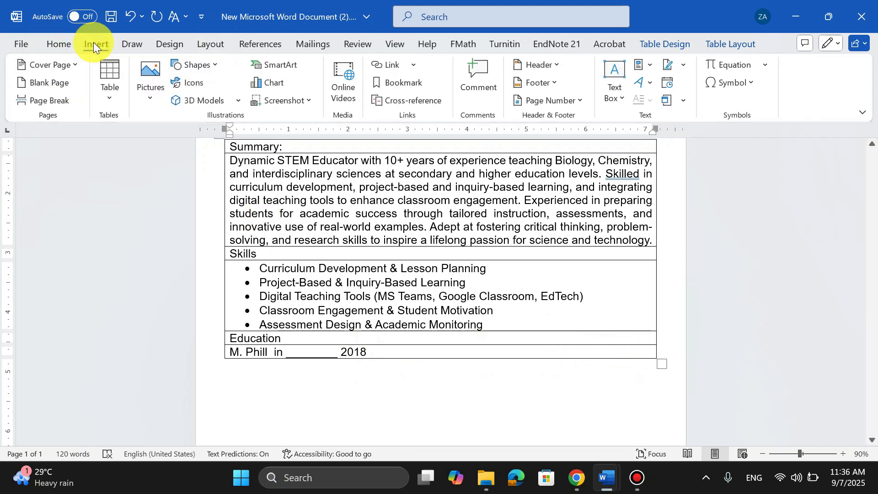
pyautogui.click(111, 94)
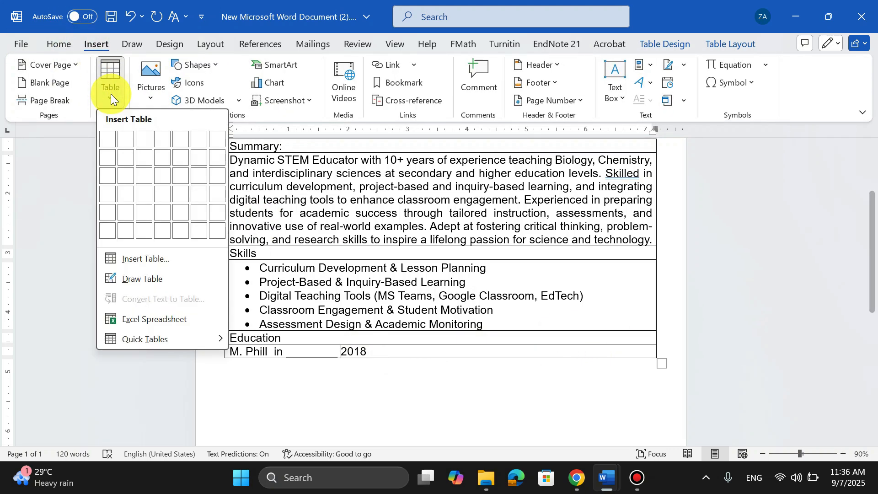
pyautogui.click(153, 282)
pyautogui.moveTo(607, 345); pyautogui.dragTo(608, 357)
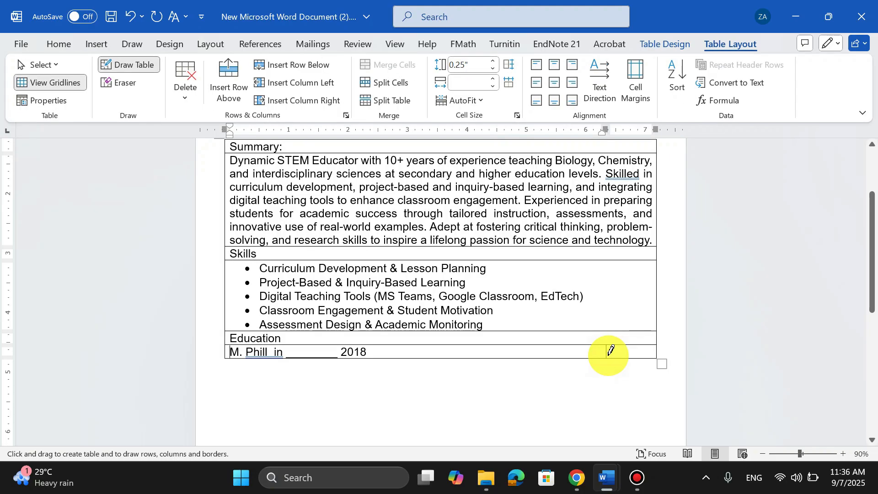
pyautogui.click(709, 343)
# Move 2018 into the new date cell and italicize it.
pyautogui.click(355, 353)
pyautogui.doubleClick(354, 352)
pyautogui.moveTo(354, 352); pyautogui.dragTo(632, 350)
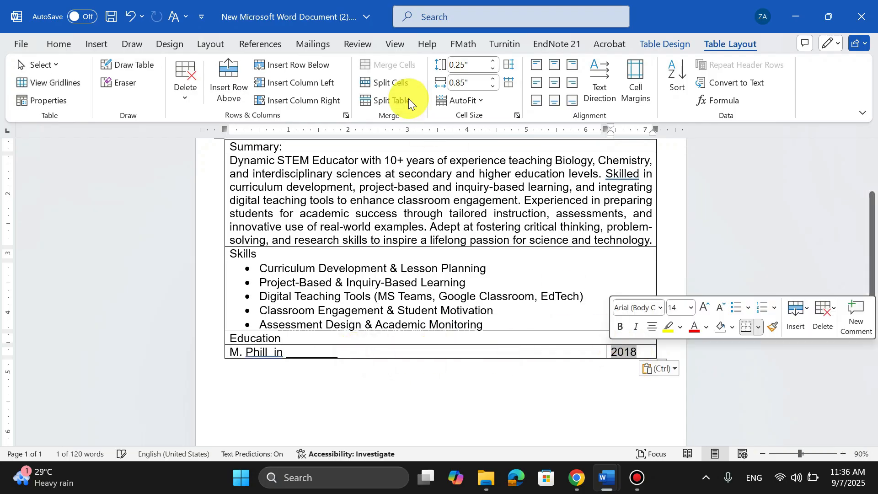
pyautogui.click(55, 44)
pyautogui.click(97, 84)
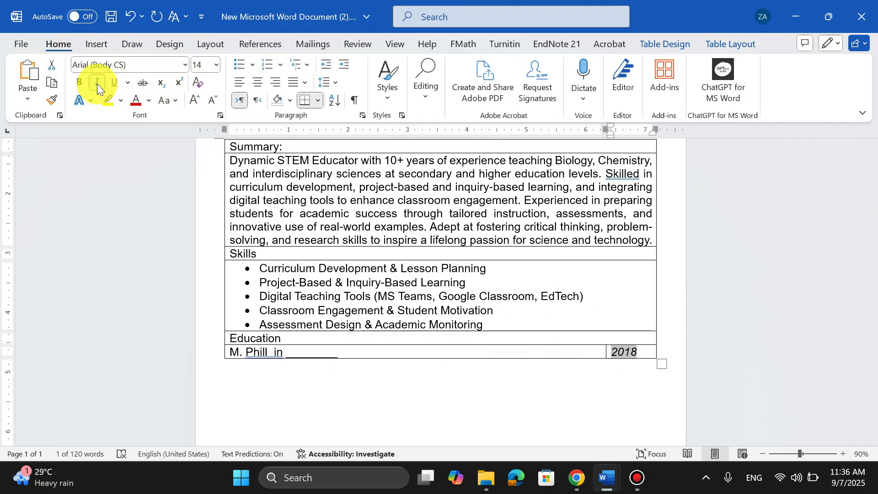
# Add a row below the degree row and enter "Experince" as its heading.
pyautogui.scroll(1, 448, 256)
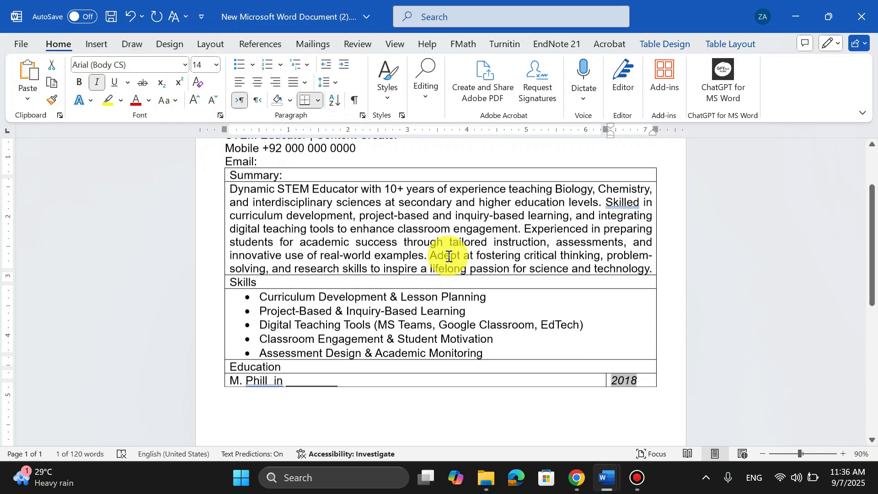
pyautogui.scroll(3, 448, 256)
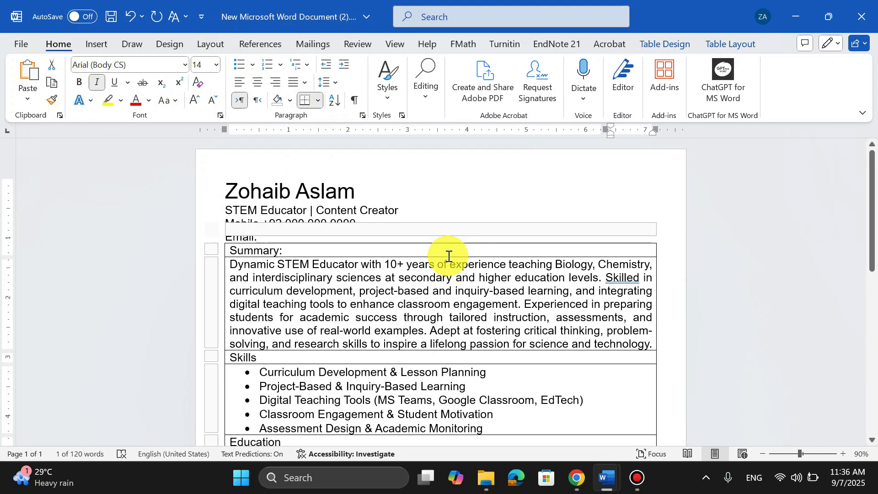
pyautogui.scroll(-5, 449, 256)
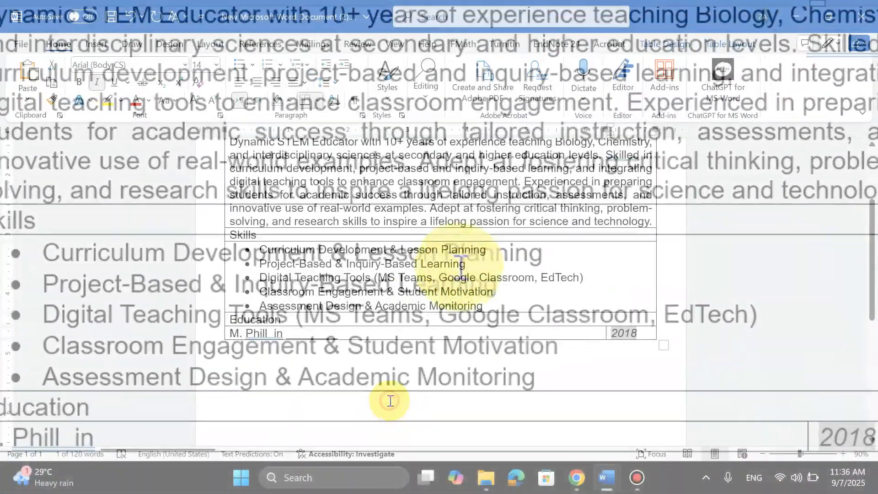
pyautogui.click(259, 343)
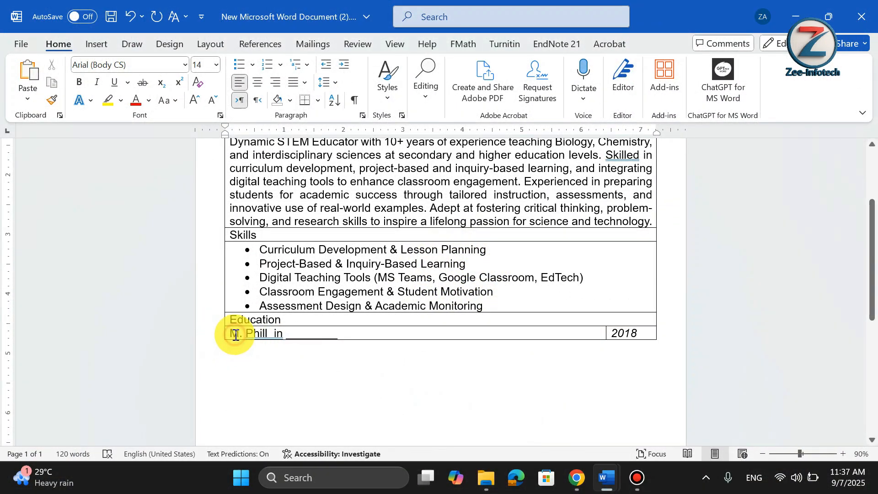
pyautogui.click(222, 338)
pyautogui.click(222, 339)
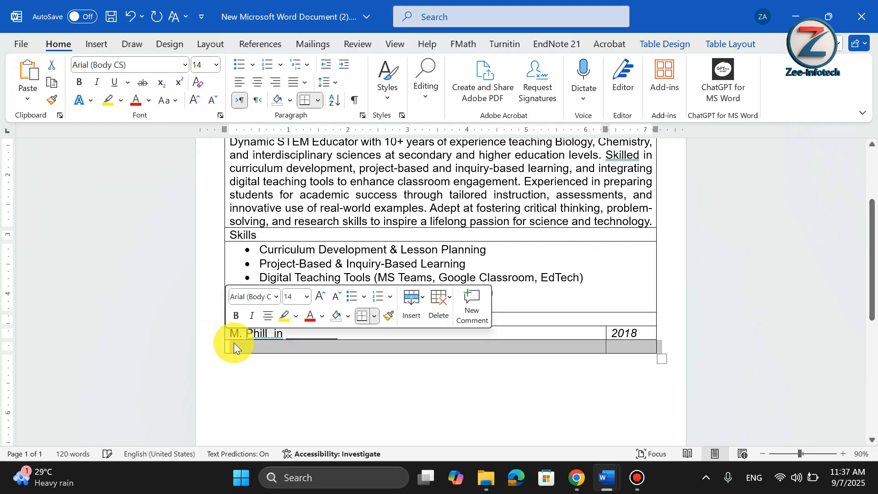
pyautogui.write('Expe')
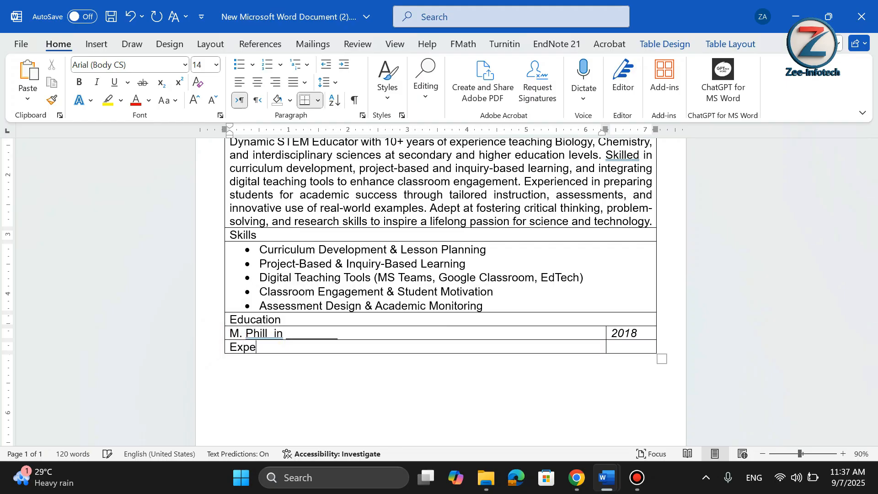
pyautogui.write('rince')
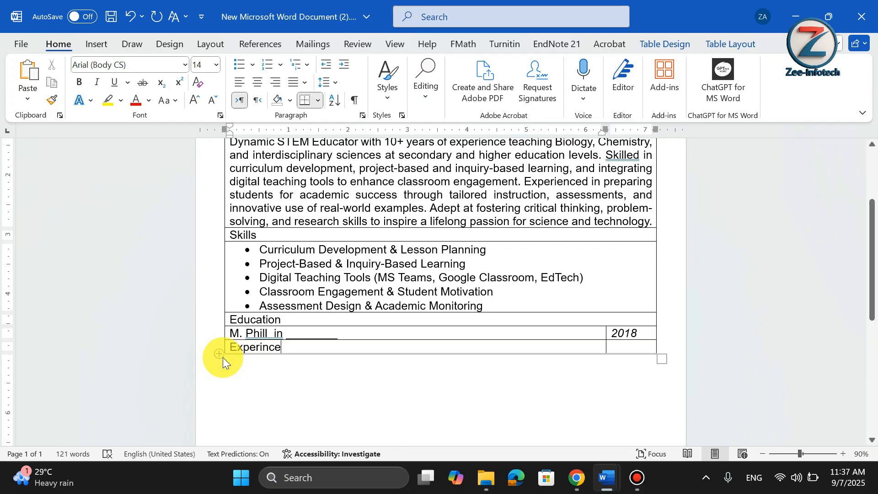
# Add another row and enter "STEM Teacher – ABC High School" in it.
pyautogui.click(219, 354)
pyautogui.click(220, 354)
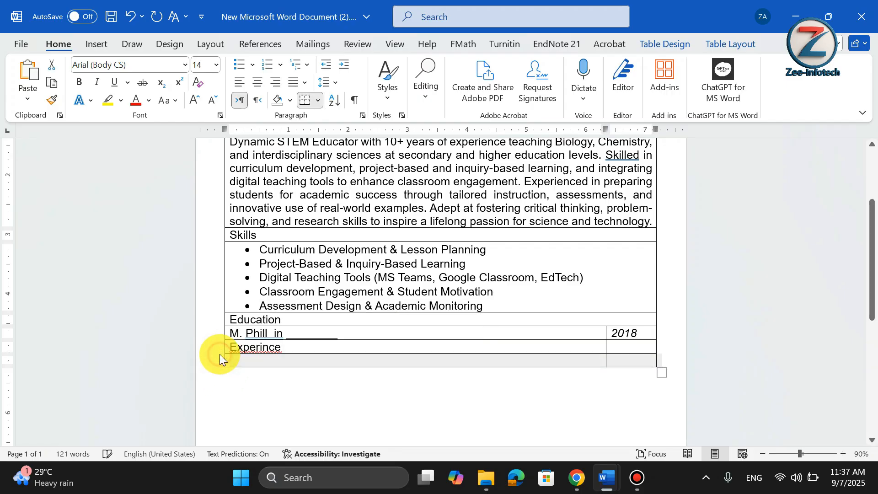
pyautogui.hotkey('ctrl', 'z')
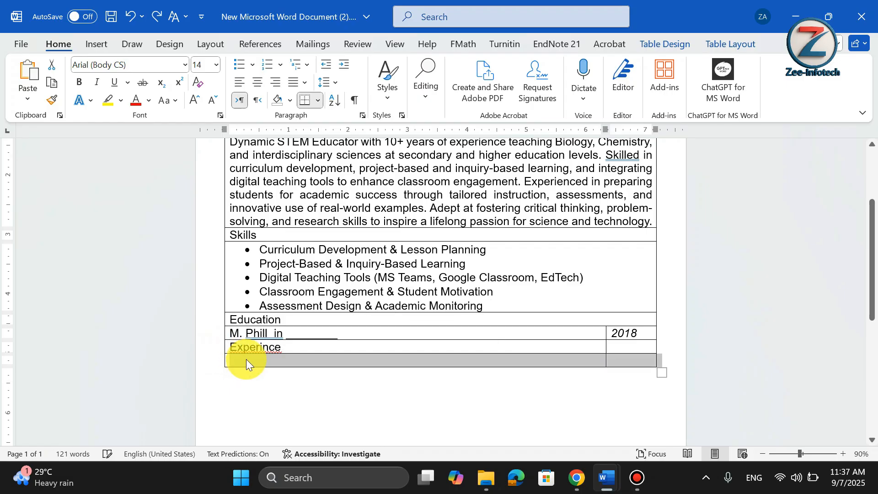
pyautogui.click(246, 359)
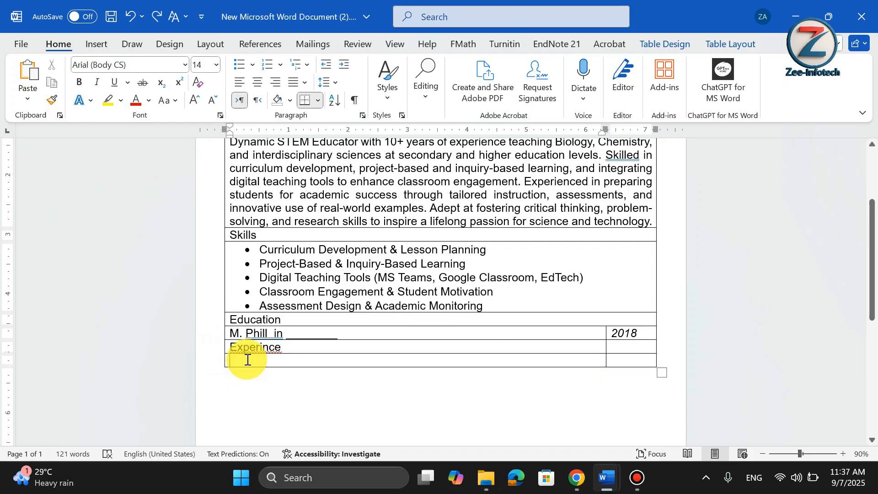
pyautogui.write('STEM ')
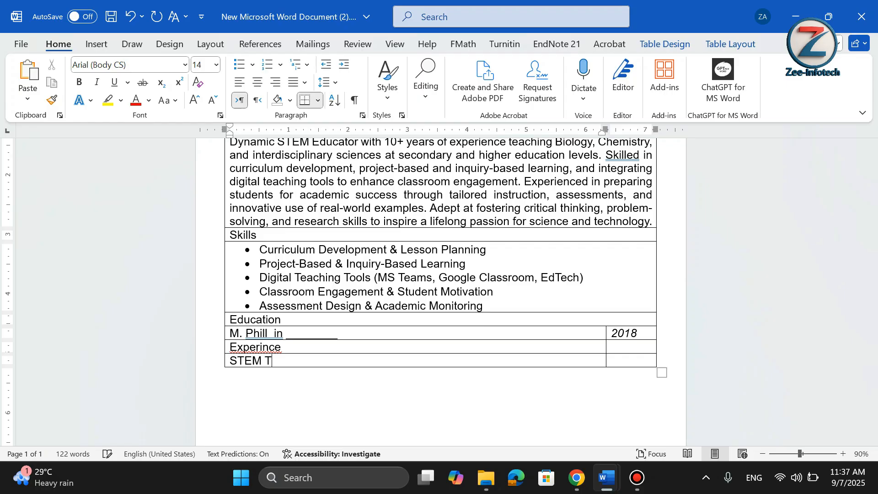
pyautogui.write('Teacher ')
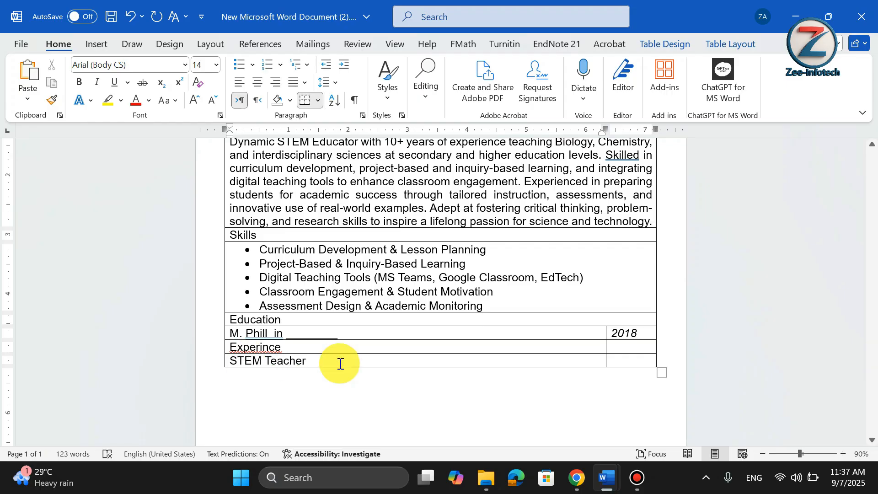
pyautogui.write('-')
pyautogui.write(' ABC ')
pyautogui.write('Hi')
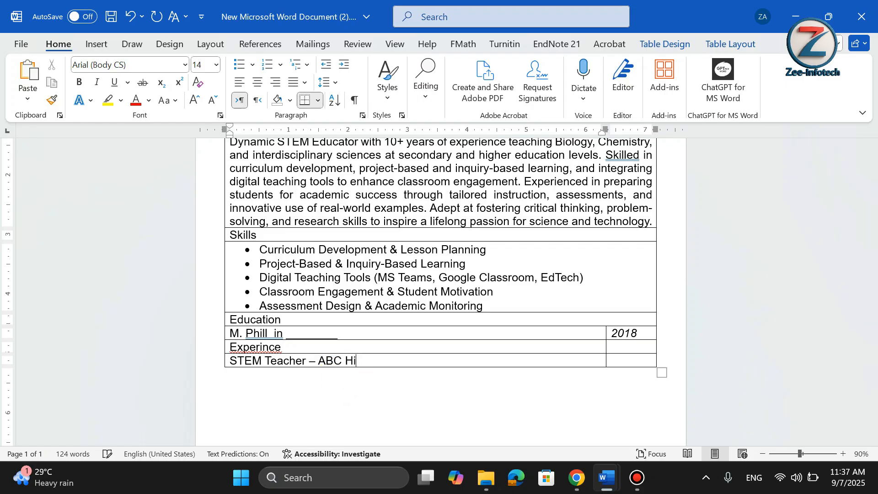
pyautogui.write('ghh')
pyautogui.press('BackSpace')
pyautogui.press('BackSpace')
pyautogui.write('School')
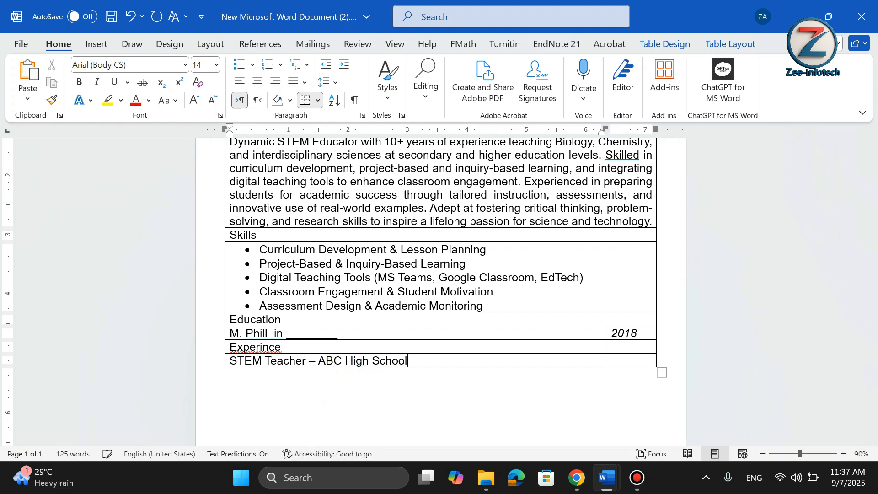
# Enter 2016 - 2018 in the teacher row's date cell and widen the date column.
pyautogui.click(644, 360)
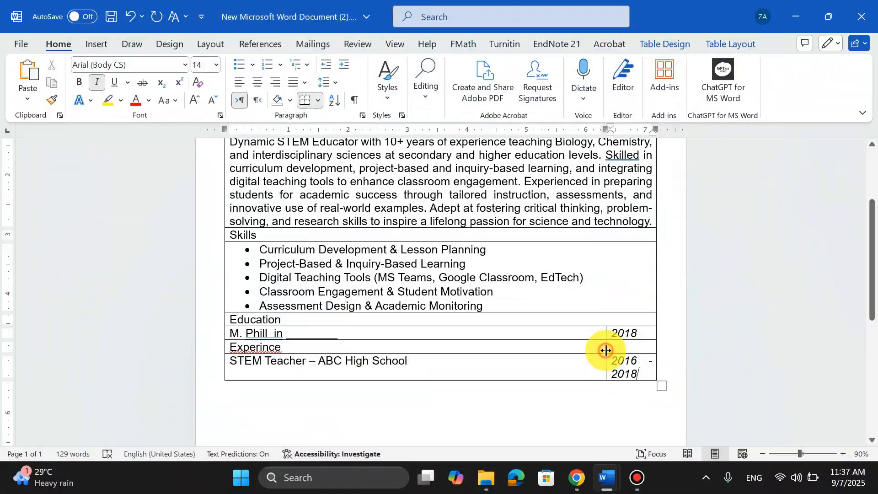
pyautogui.moveTo(606, 352); pyautogui.dragTo(571, 357)
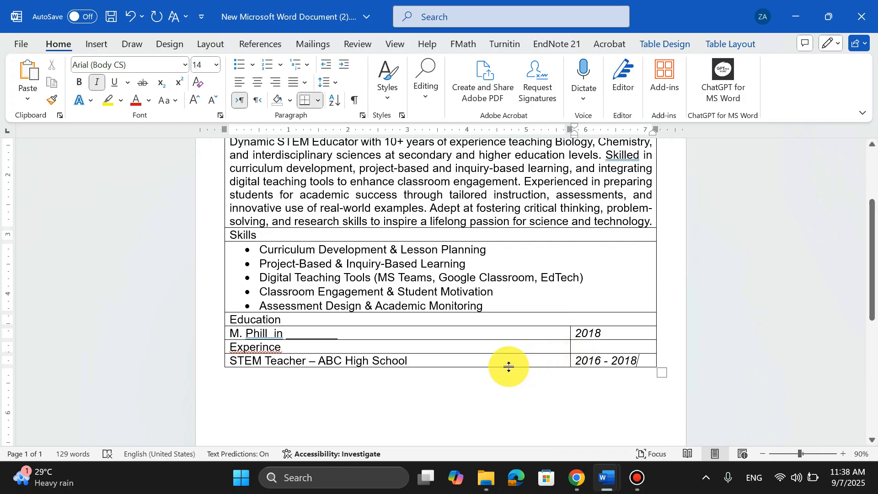
# Start a new line after ABC High School in the experience cell.
pyautogui.click(471, 362)
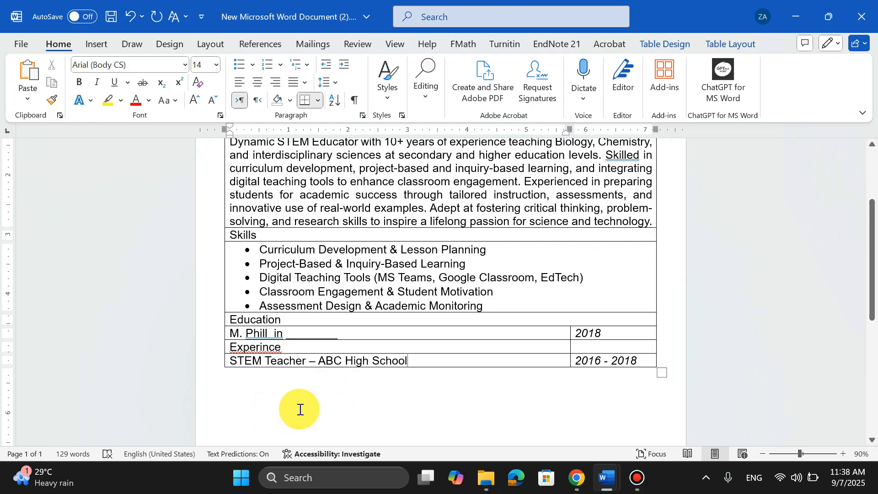
pyautogui.press('Return')
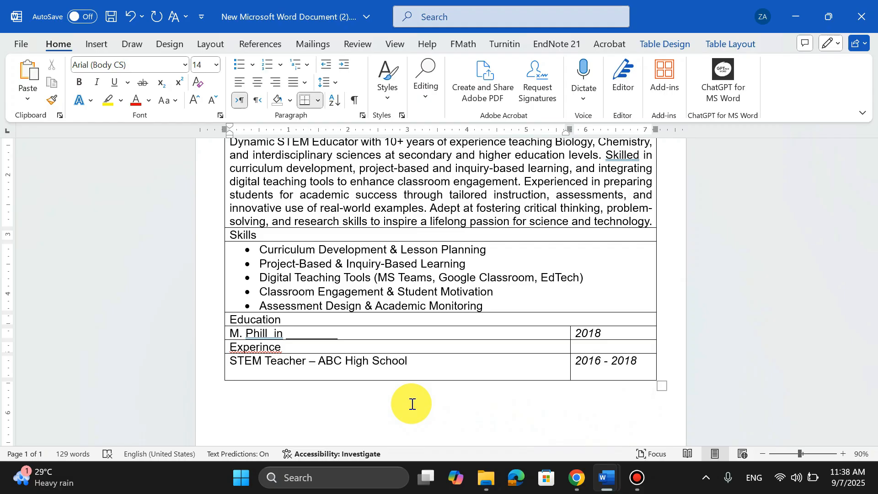
# Switch to ChatGPT and ask it to write at least 10 duties of a STEM Teacher in school for class 8 as a list.
pyautogui.click(576, 477)
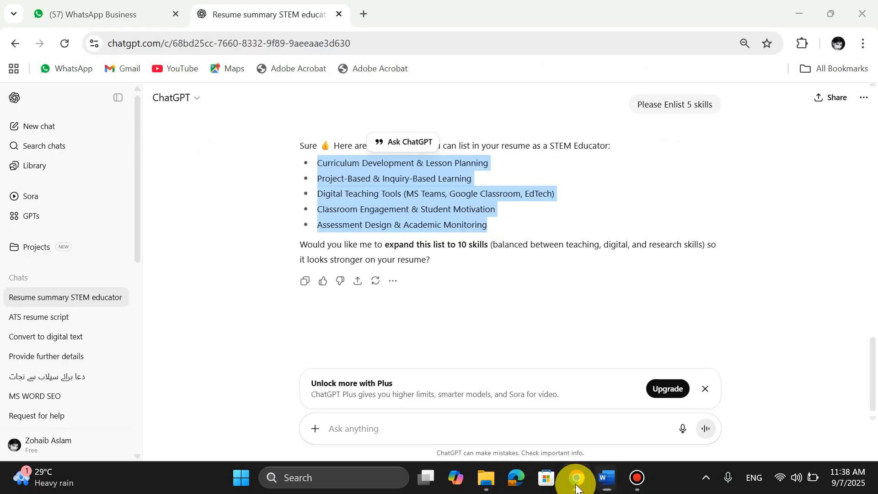
pyautogui.click(417, 428)
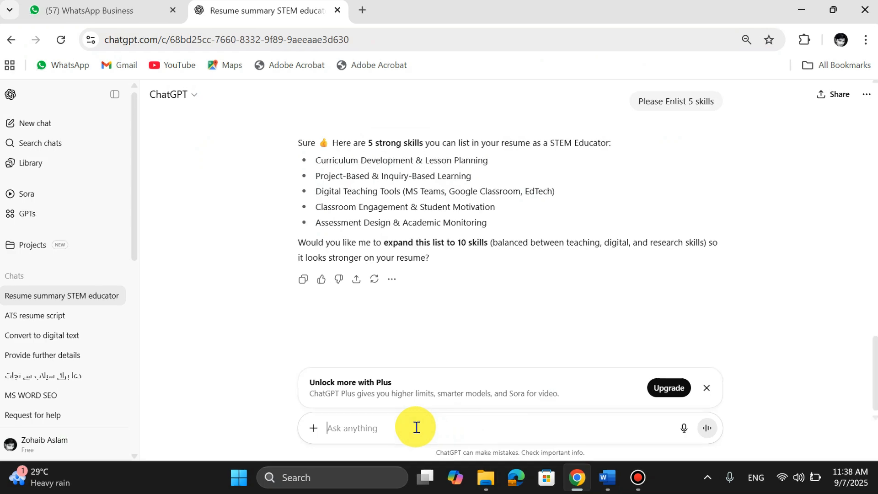
pyautogui.write('please')
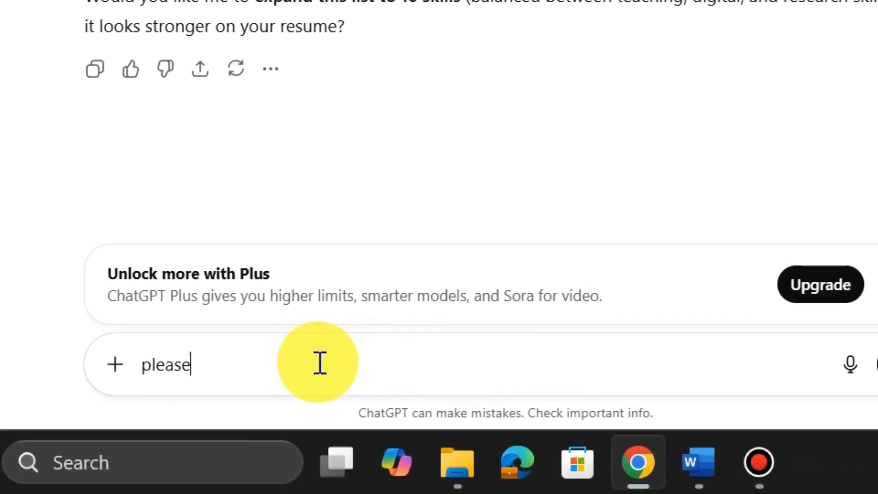
pyautogui.write(' write duties')
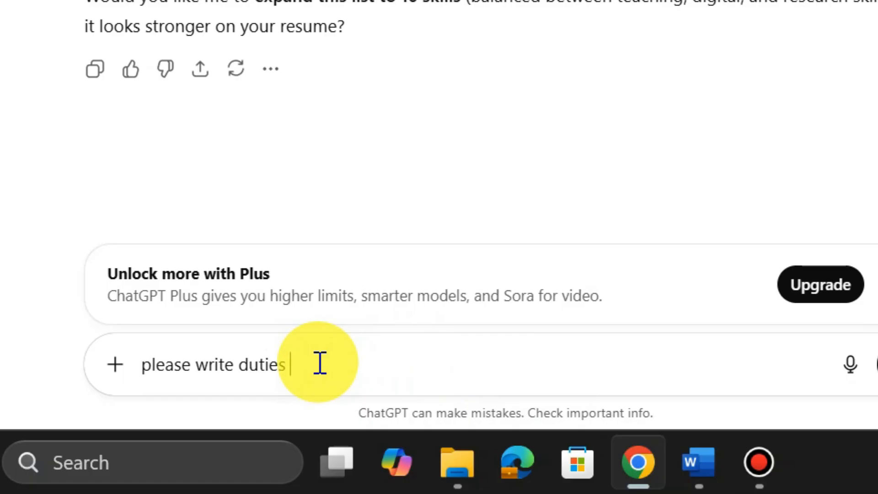
pyautogui.write(' of STEM Teach')
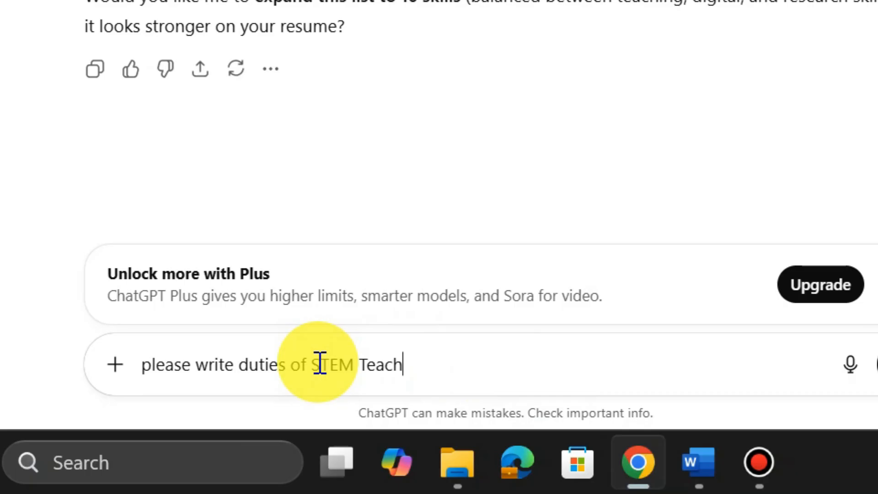
pyautogui.write('er in school')
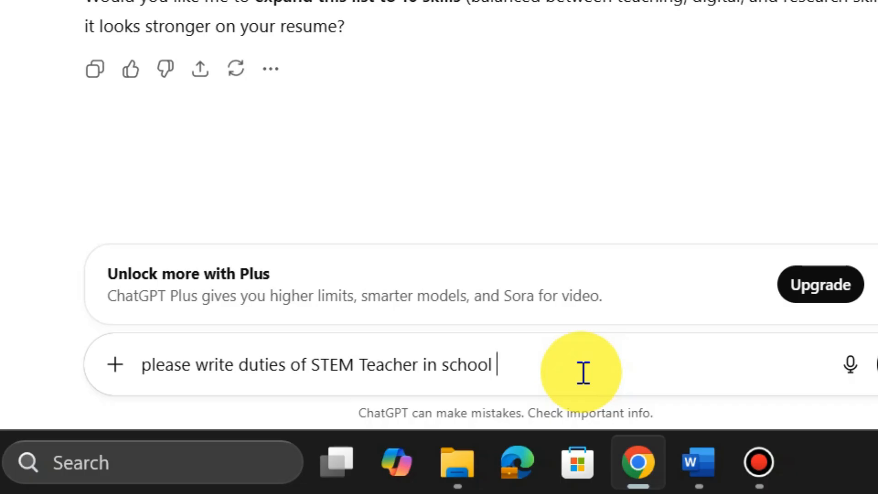
pyautogui.write(' for clas')
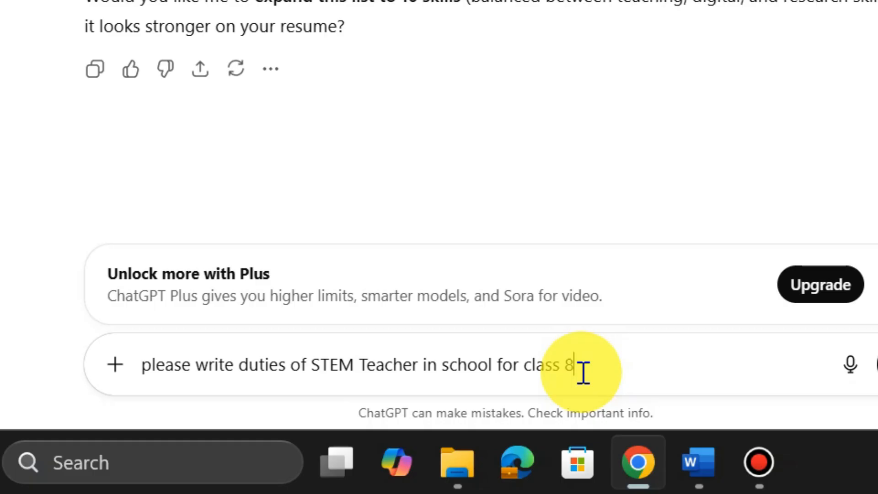
pyautogui.write('s 8')
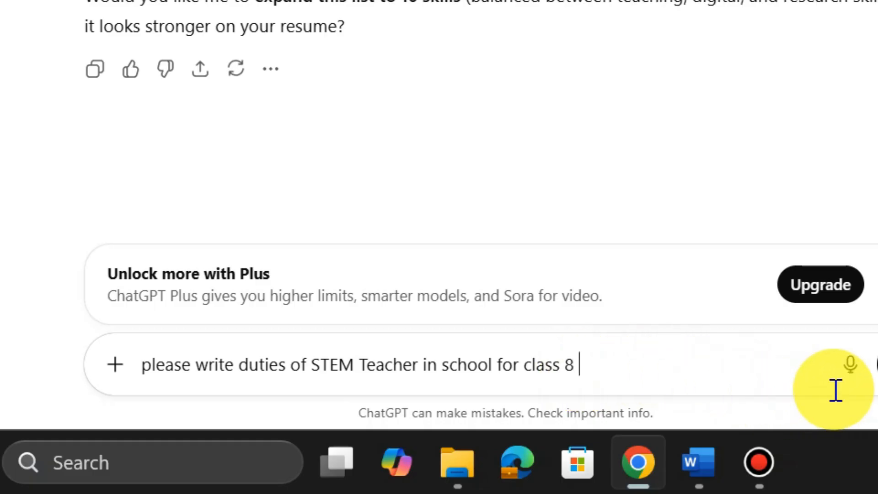
pyautogui.write(' give me in li')
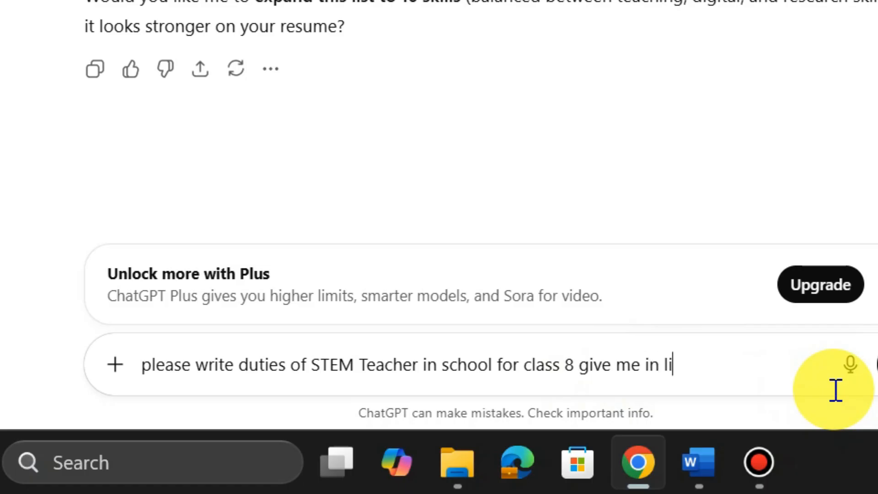
pyautogui.write('st atleast 10')
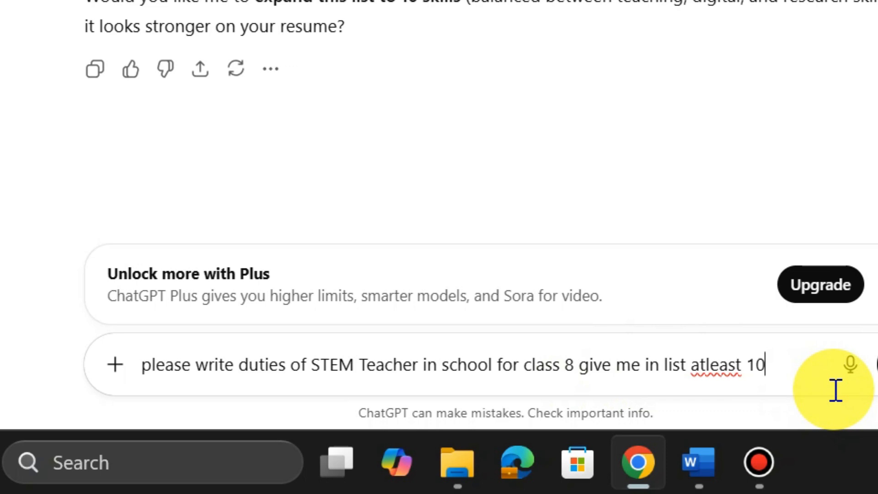
pyautogui.click(876, 370)
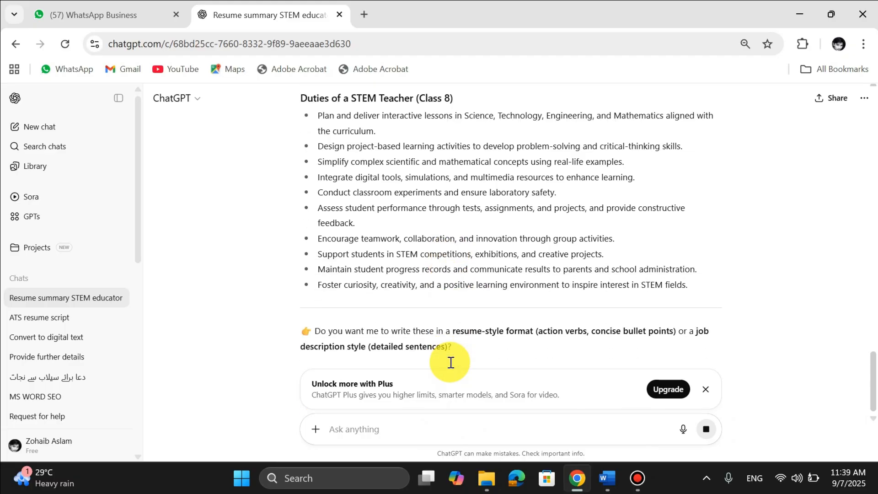
# Copy the first six duties into the experience cell below ABC High School and format them as a bulleted list.
pyautogui.scroll(2, 389, 224)
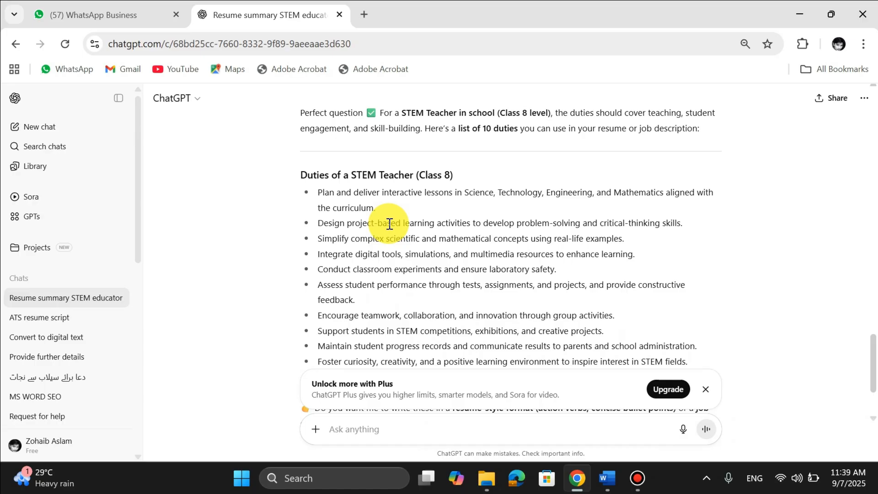
pyautogui.moveTo(319, 192); pyautogui.dragTo(455, 298)
pyautogui.hotkey('ctrl', 'c')
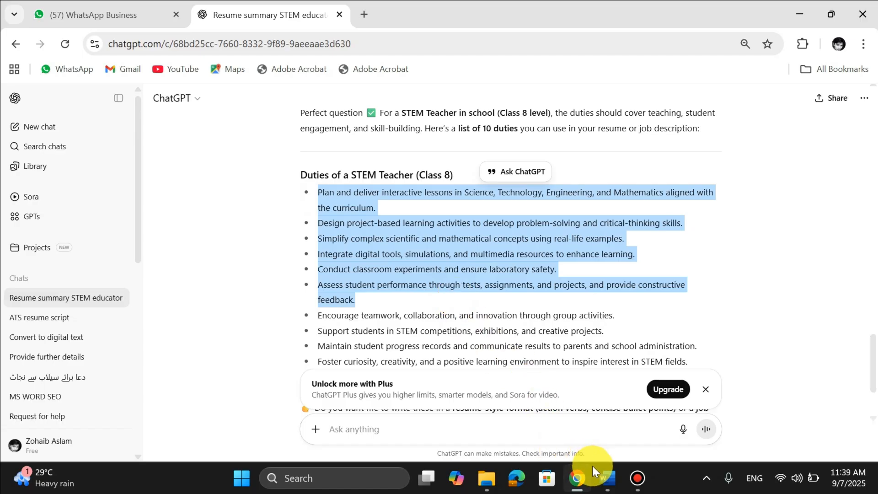
pyautogui.moveTo(608, 478)
pyautogui.click(550, 432)
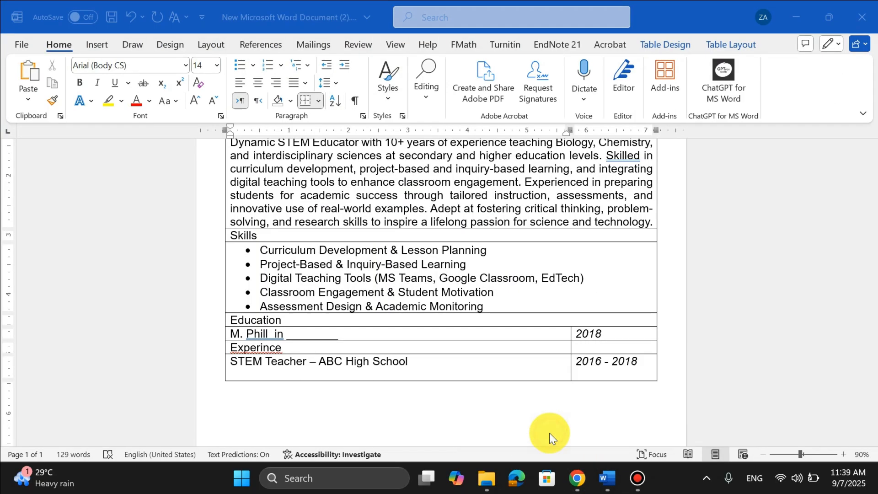
pyautogui.click(414, 375)
pyautogui.hotkey('ctrl', 'v')
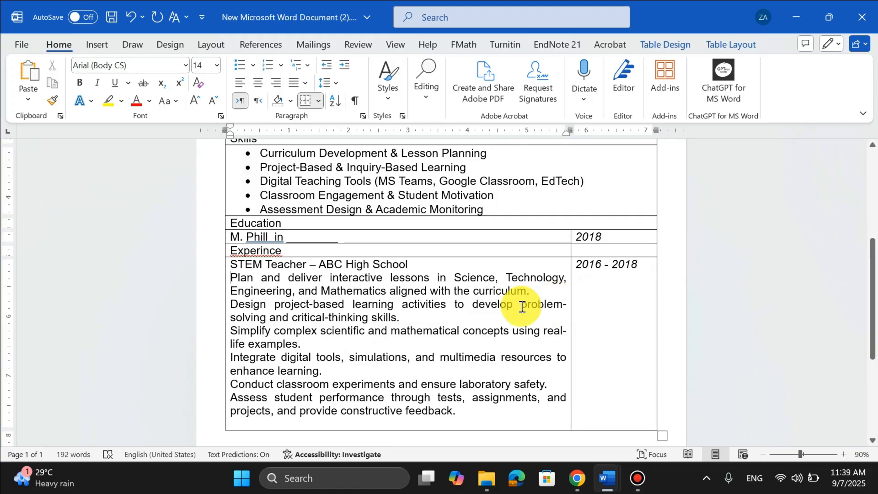
pyautogui.moveTo(230, 277); pyautogui.dragTo(519, 412)
pyautogui.click(241, 65)
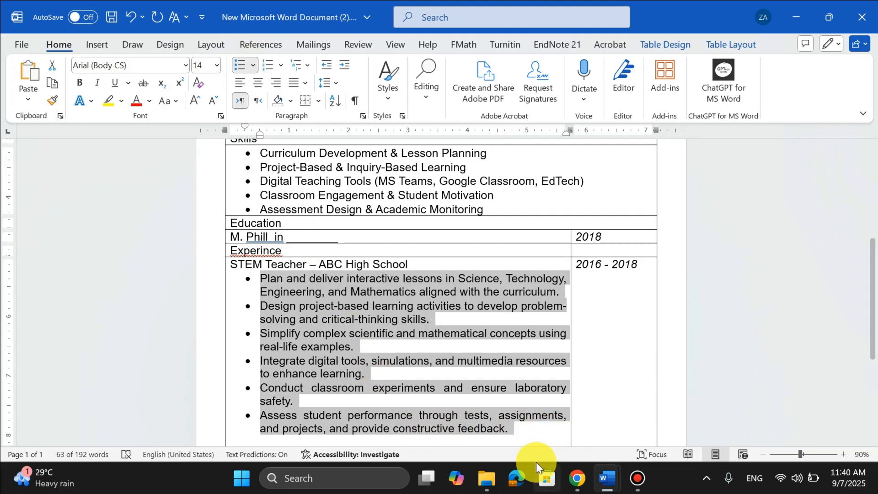
# Set the font size of the whole resume table to 12.
pyautogui.scroll(5, 497, 286)
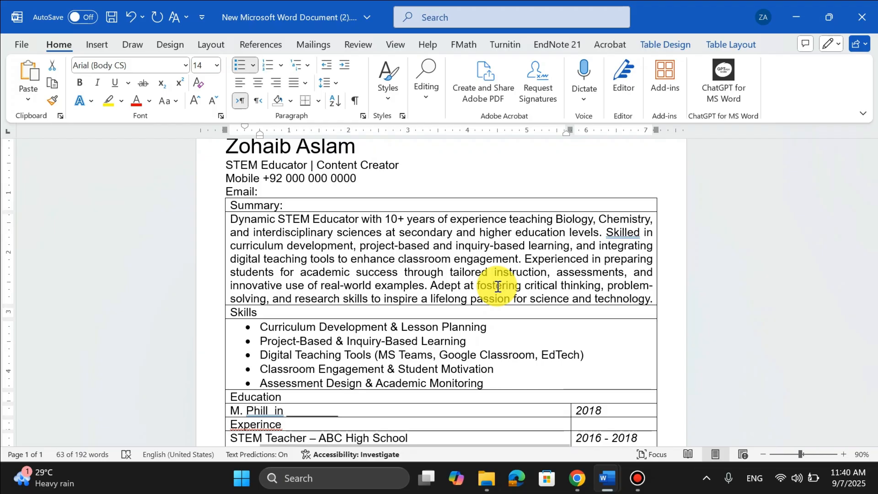
pyautogui.scroll(-8, 426, 361)
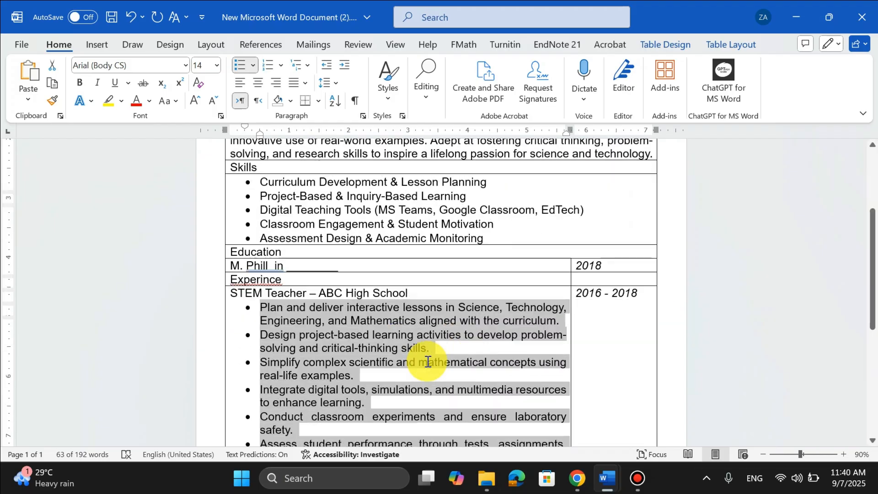
pyautogui.scroll(4, 426, 361)
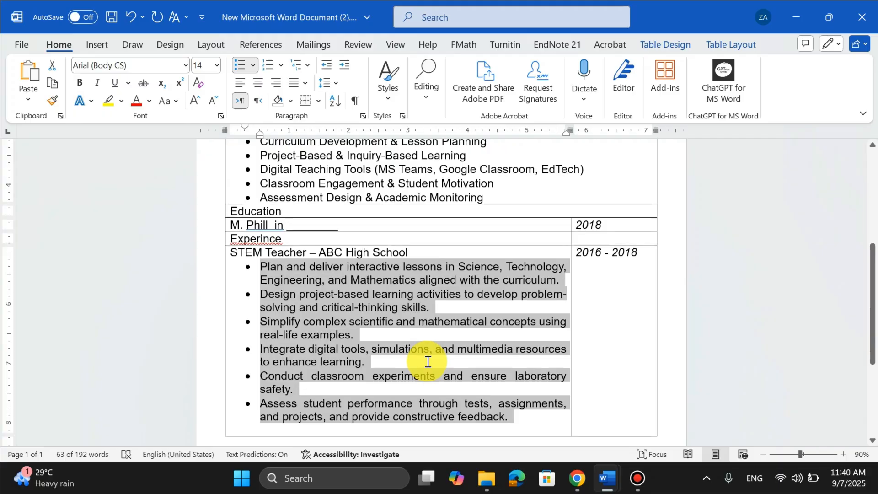
pyautogui.scroll(4, 426, 361)
pyautogui.scroll(-2, 427, 362)
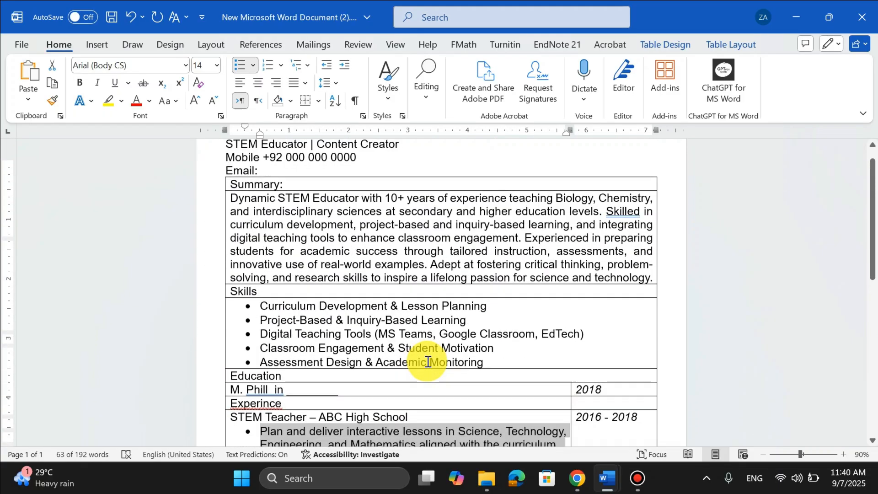
pyautogui.scroll(1, 428, 361)
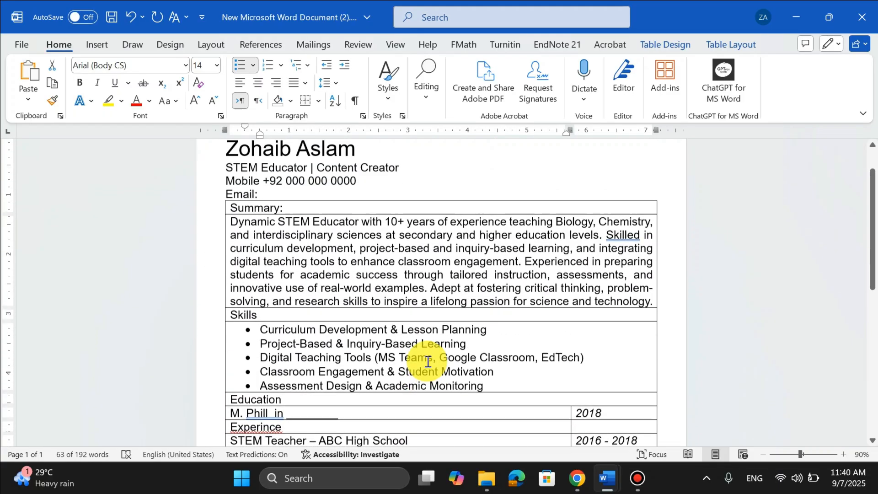
pyautogui.click(310, 209)
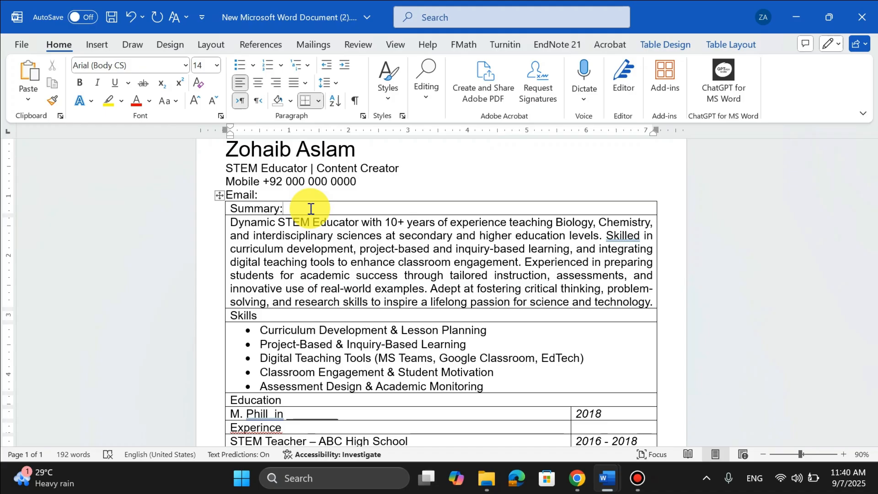
pyautogui.click(219, 195)
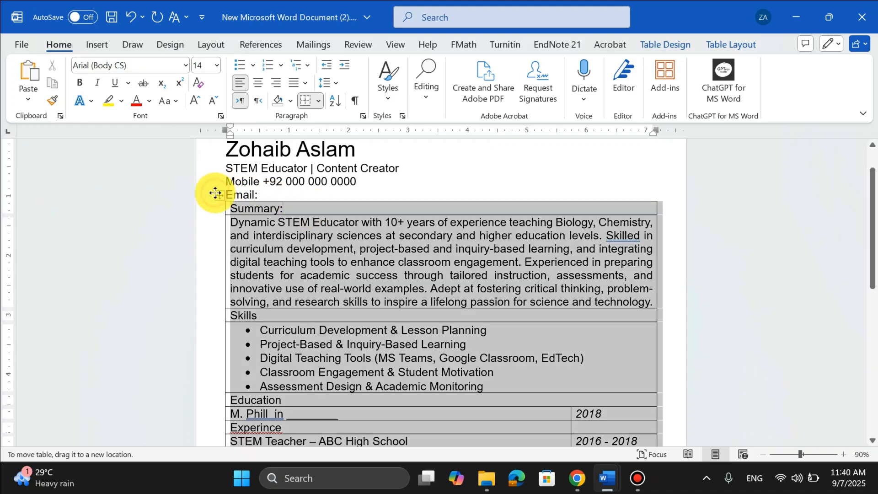
pyautogui.click(217, 65)
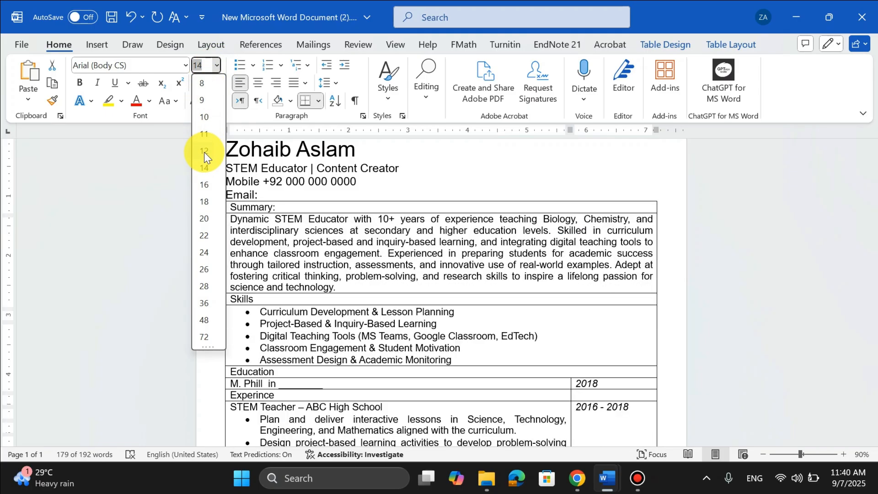
pyautogui.click(204, 152)
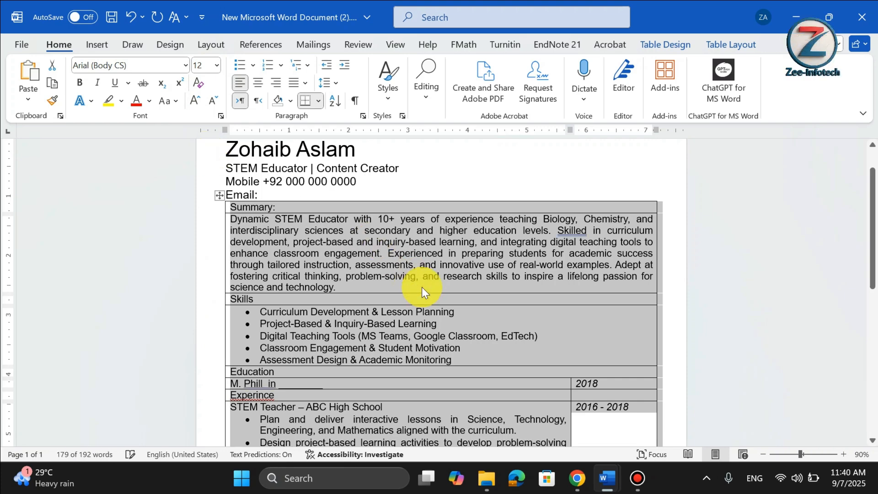
# Remove all borders from the resume table.
pyautogui.scroll(-2, 422, 292)
pyautogui.scroll(-6, 423, 292)
pyautogui.scroll(7, 423, 292)
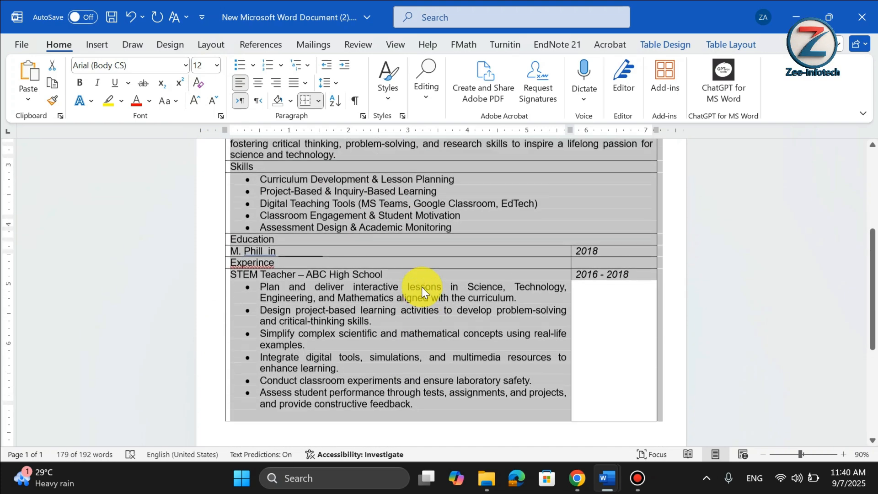
pyautogui.click(421, 288)
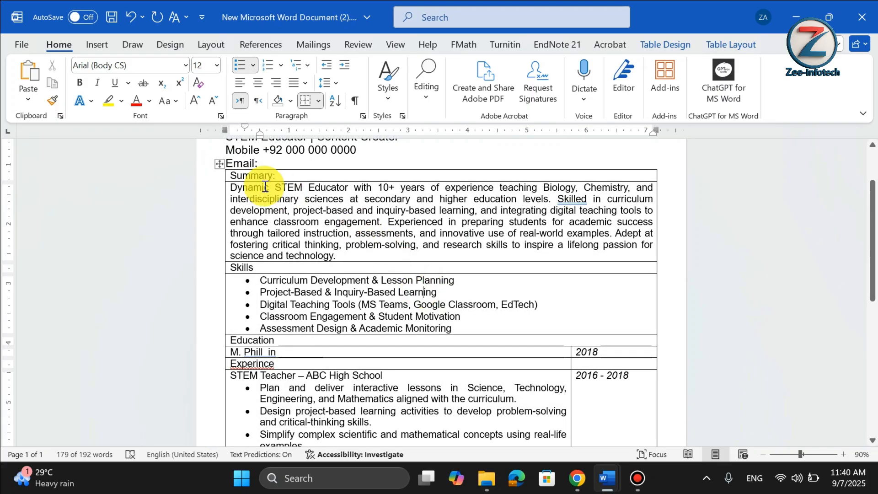
pyautogui.click(217, 166)
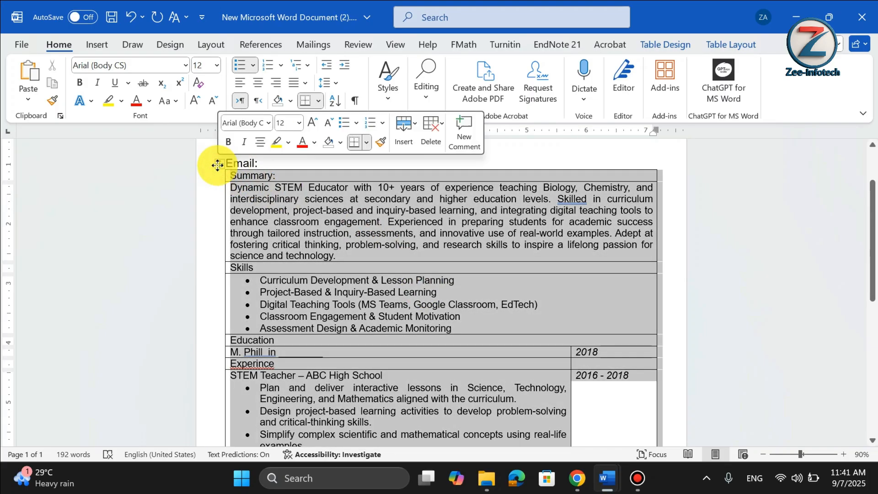
pyautogui.click(320, 101)
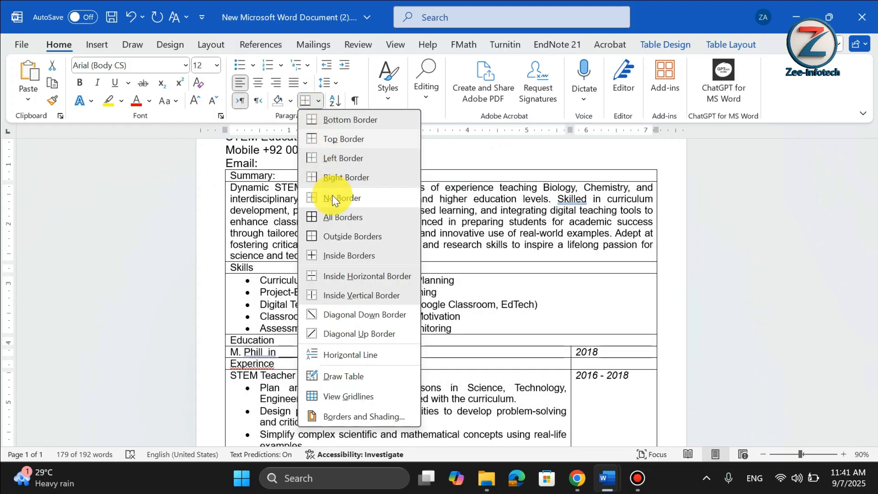
pyautogui.click(345, 201)
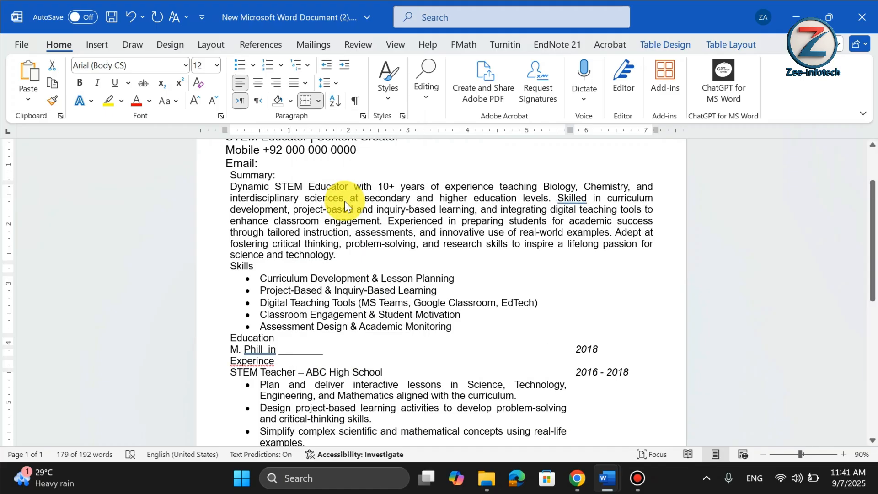
# Apply inside borders to the resume table.
pyautogui.click(320, 100)
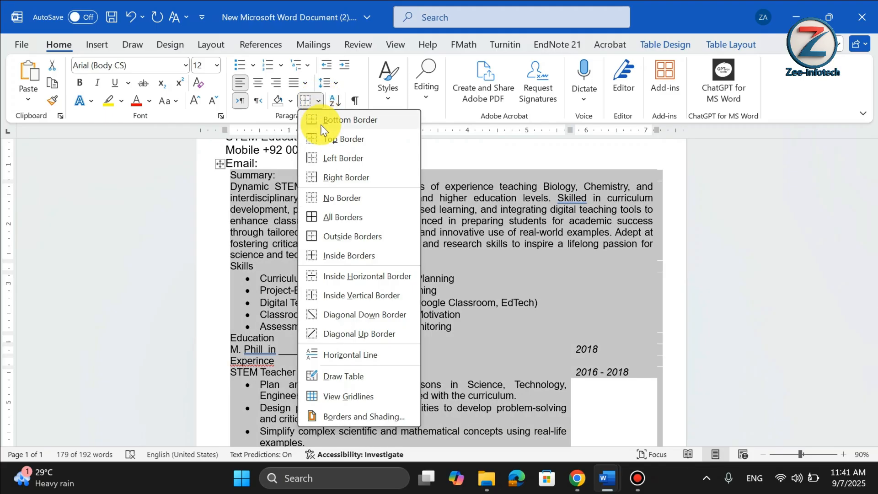
pyautogui.click(344, 254)
pyautogui.scroll(2, 431, 256)
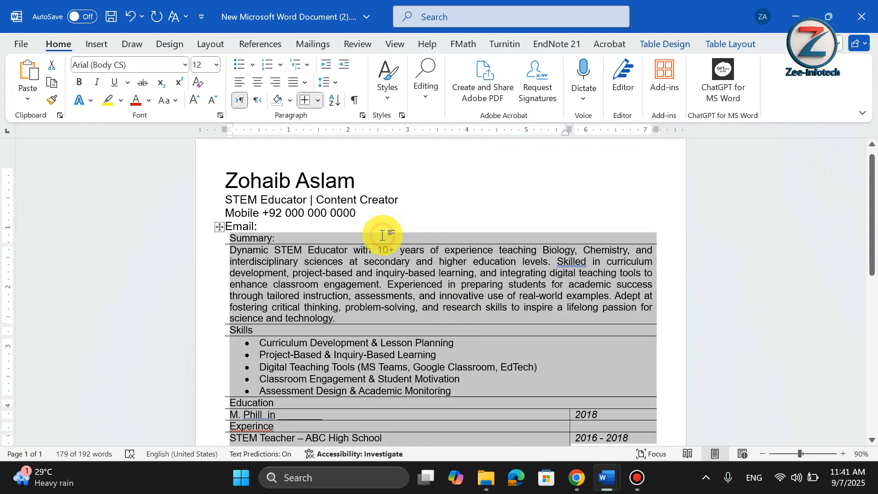
# Add a top border to the Summary heading row.
pyautogui.click(367, 236)
pyautogui.tripleClick(368, 237)
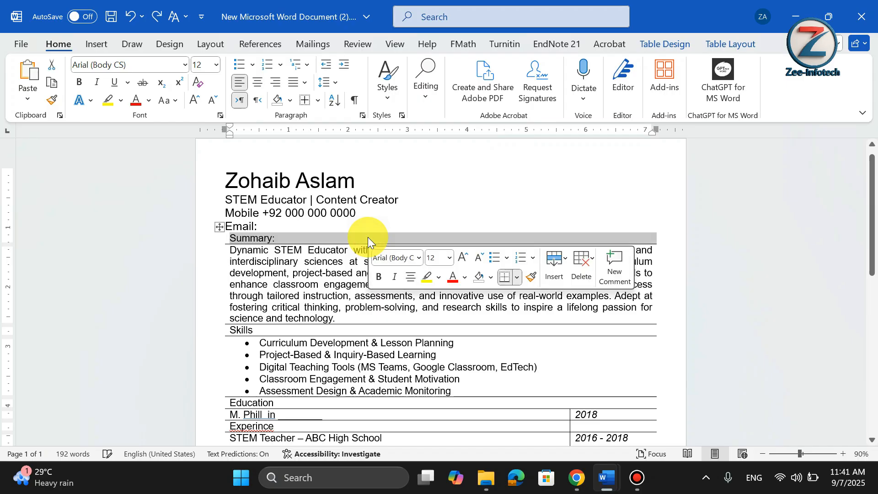
pyautogui.click(317, 101)
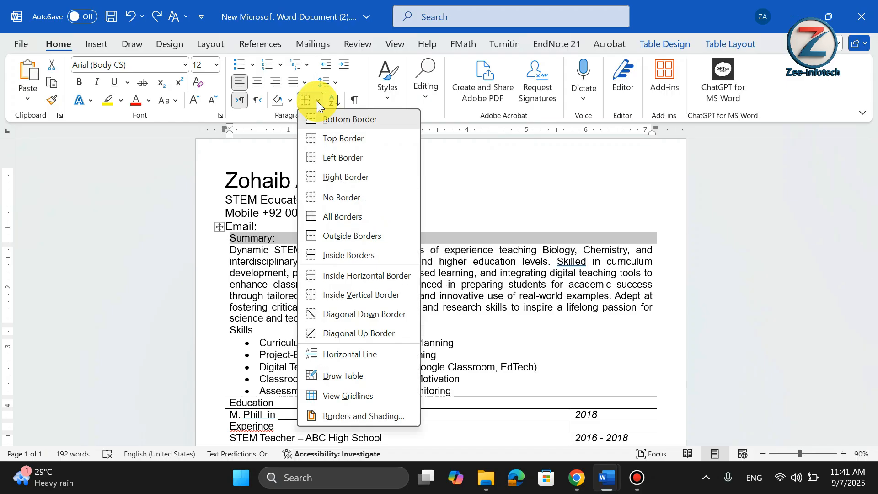
pyautogui.click(323, 140)
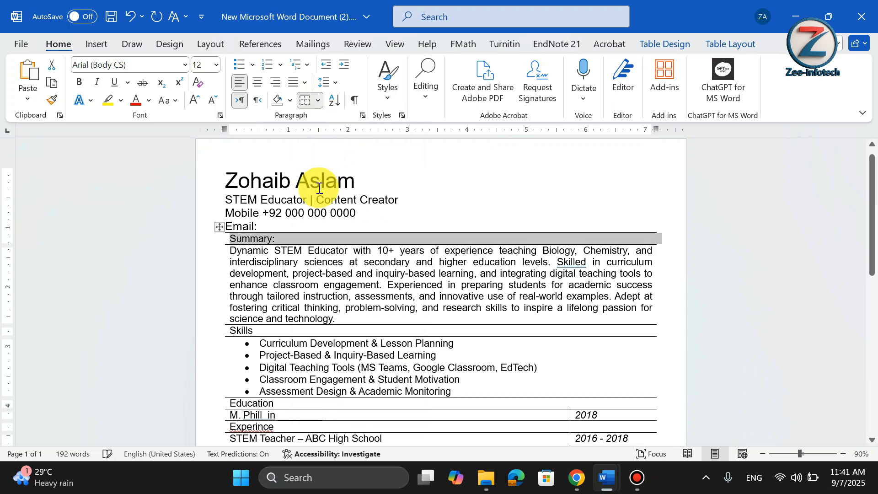
# Set the border pen weight to 2¼ pt and paint thick borders above the Summary and Skills rows.
pyautogui.click(438, 235)
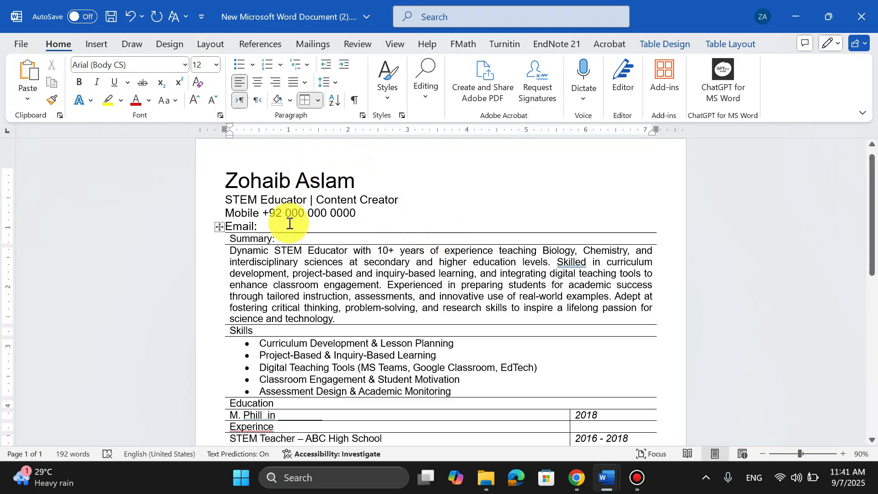
pyautogui.tripleClick(298, 237)
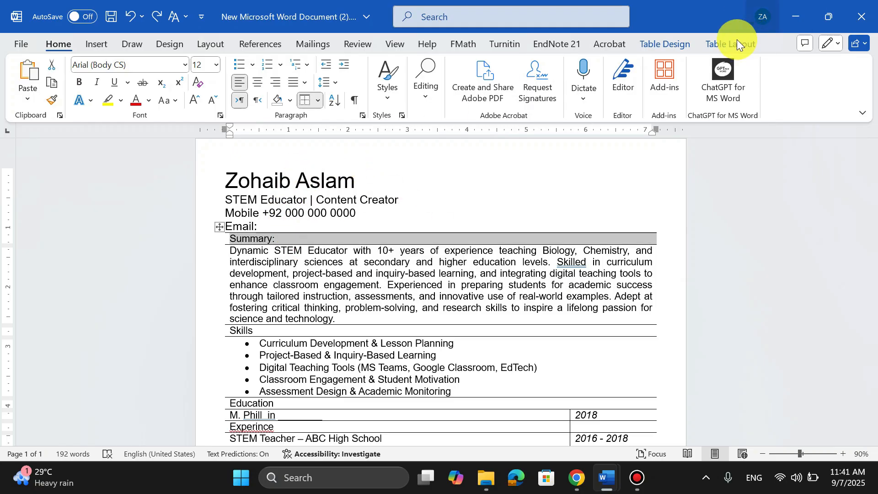
pyautogui.click(676, 45)
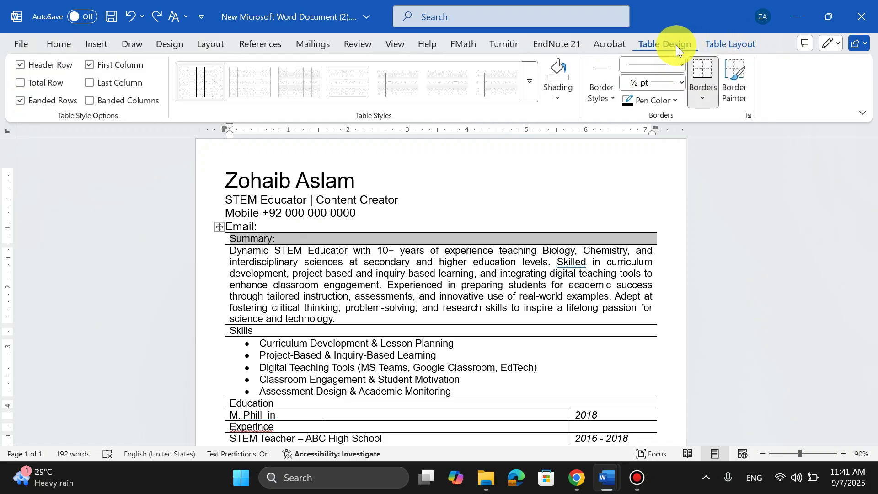
pyautogui.click(675, 101)
pyautogui.click(675, 101)
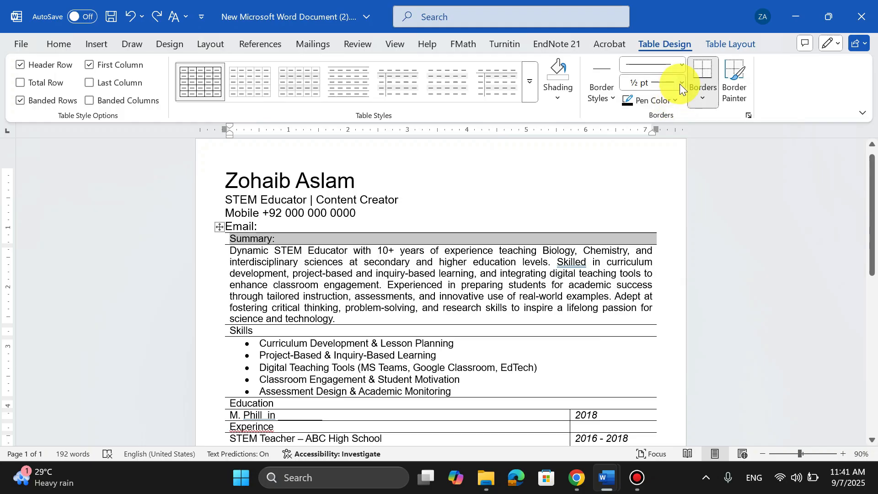
pyautogui.click(680, 83)
pyautogui.click(666, 188)
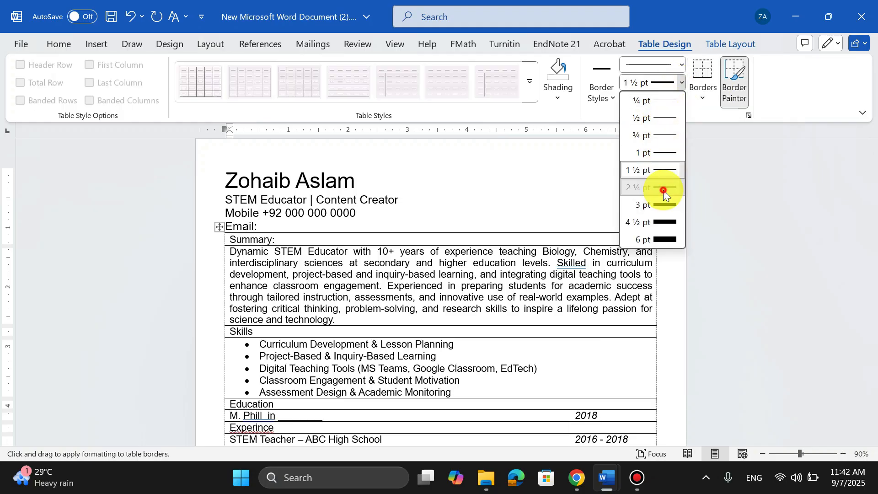
pyautogui.moveTo(229, 232)
pyautogui.mouseDown()
pyautogui.moveTo(504, 223)
pyautogui.moveTo(519, 232)
pyautogui.mouseUp()
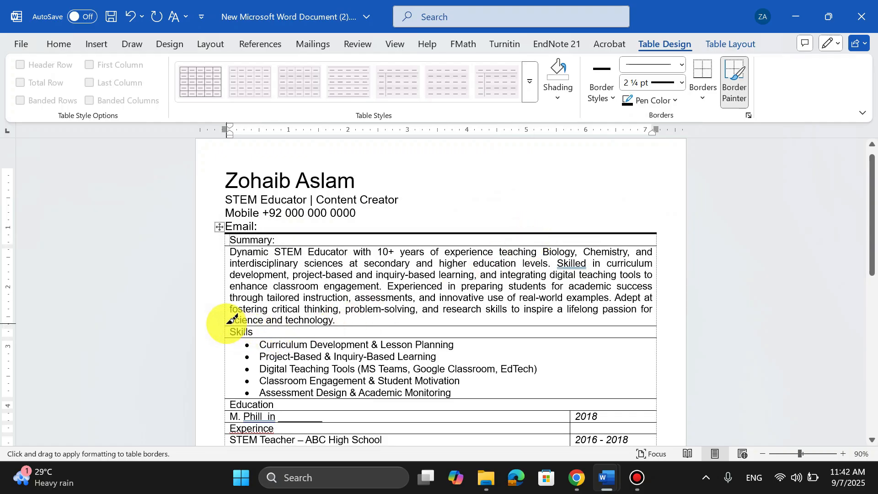
pyautogui.moveTo(232, 323)
pyautogui.mouseDown()
pyautogui.moveTo(500, 297)
pyautogui.moveTo(543, 320)
pyautogui.mouseUp()
# Paint 2¼ pt borders above the Education and Experience rows.
pyautogui.scroll(-5, 546, 321)
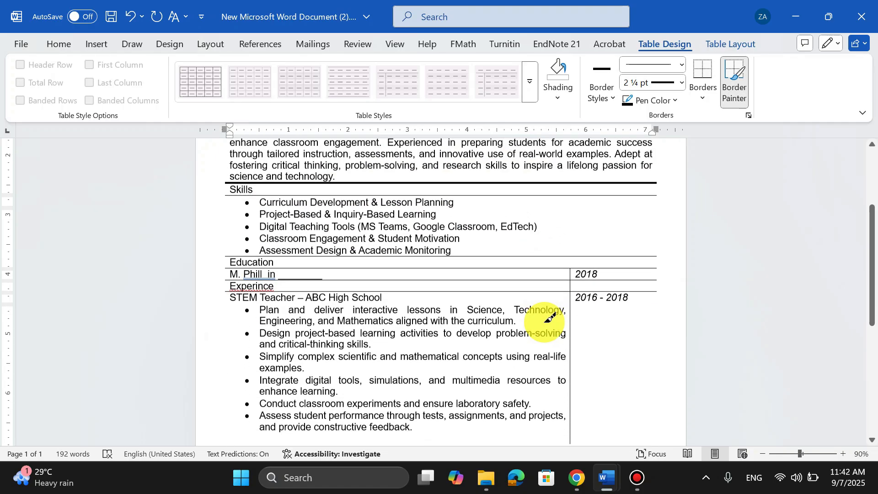
pyautogui.scroll(2, 315, 256)
pyautogui.click(224, 296)
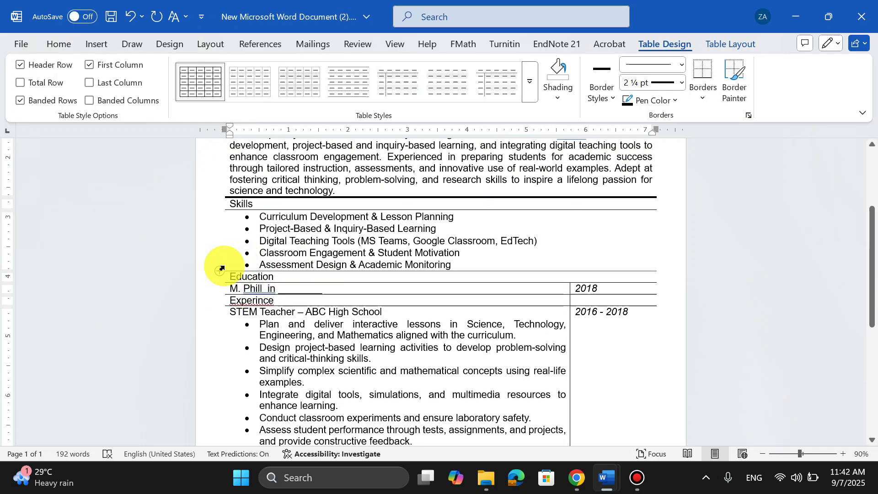
pyautogui.scroll(-4, 383, 313)
pyautogui.scroll(3, 517, 280)
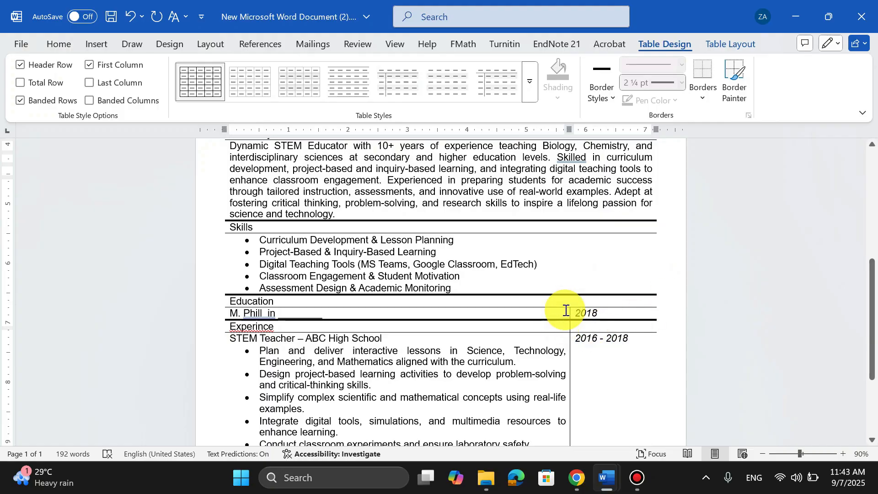
pyautogui.scroll(-3, 564, 316)
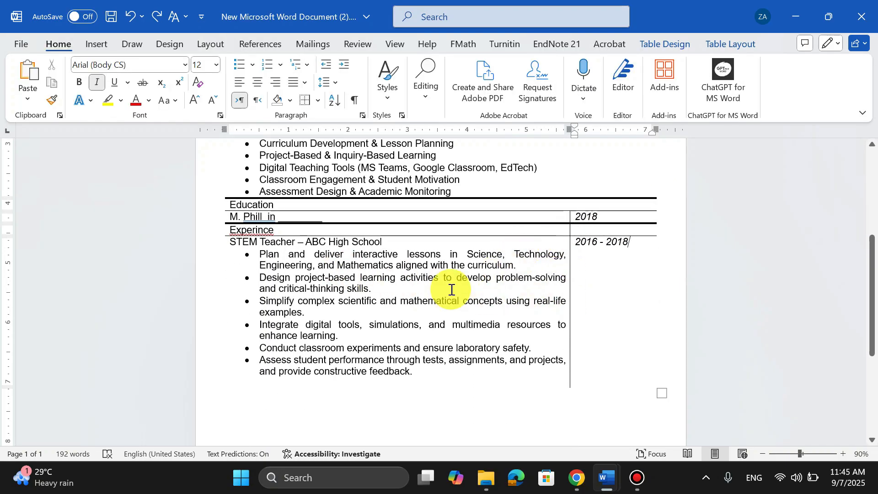
# Remove the vertical border between the columns in the Education and Experience rows.
pyautogui.click(536, 286)
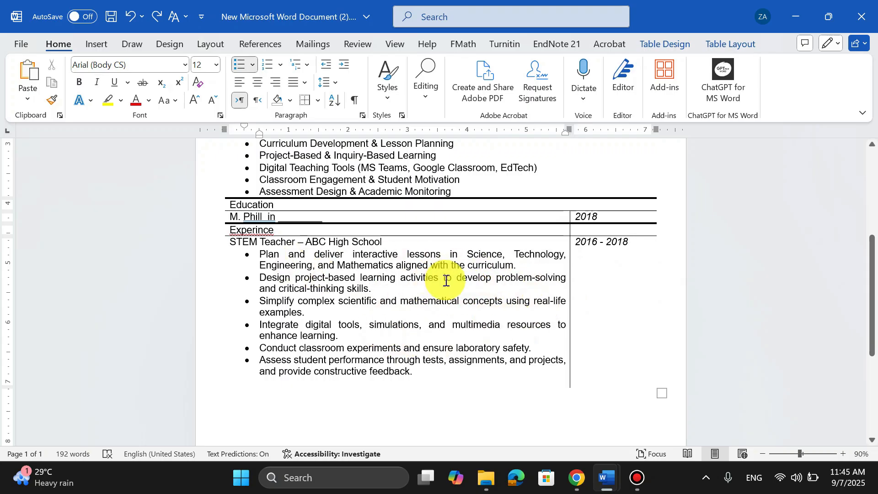
pyautogui.click(303, 101)
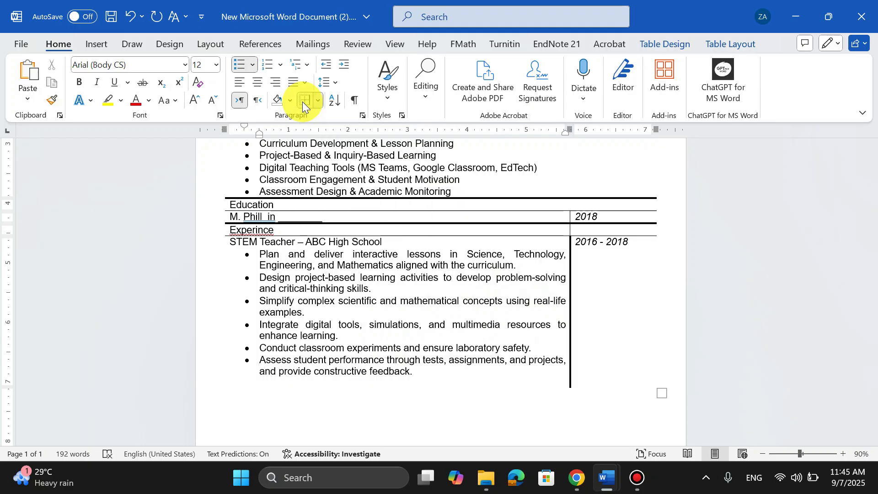
pyautogui.click(303, 101)
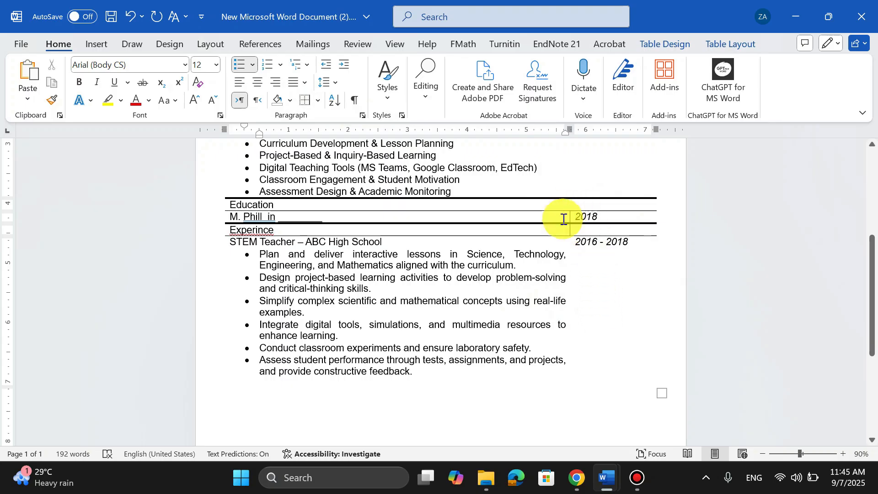
pyautogui.moveTo(562, 220); pyautogui.dragTo(564, 232)
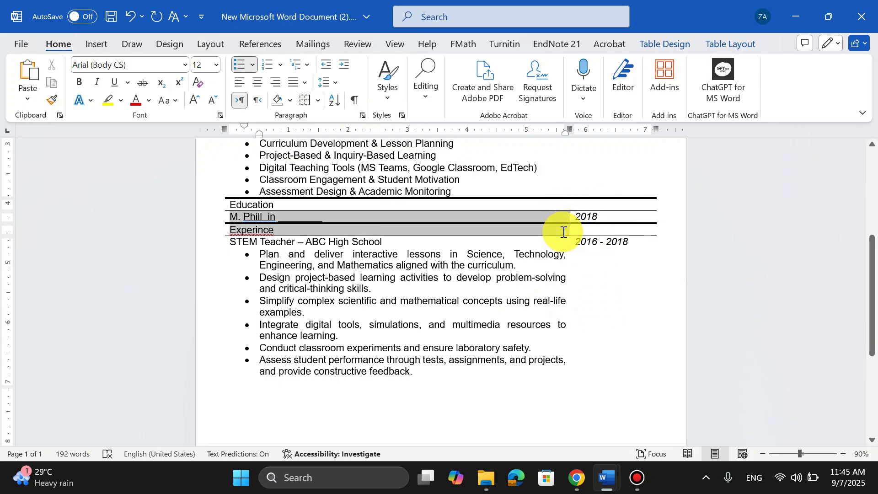
pyautogui.click(304, 100)
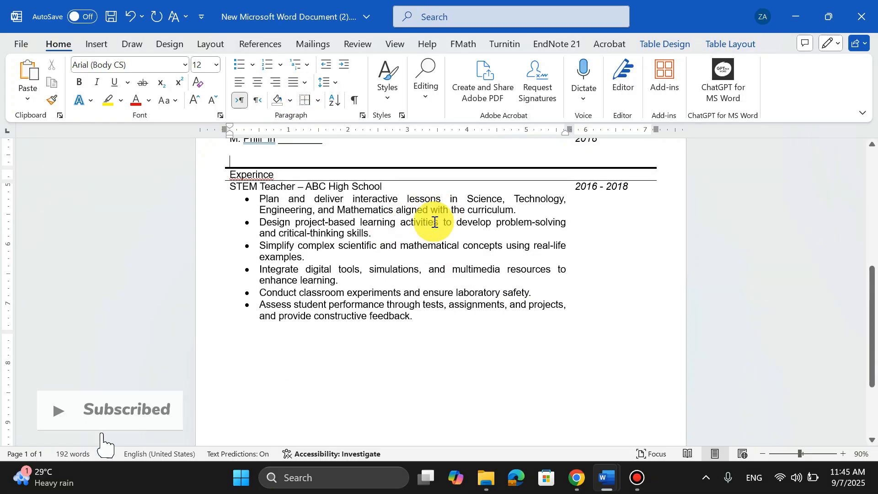
# Add a bottom border beneath the final Experience row across both cells.
pyautogui.click(413, 250)
pyautogui.click(358, 333)
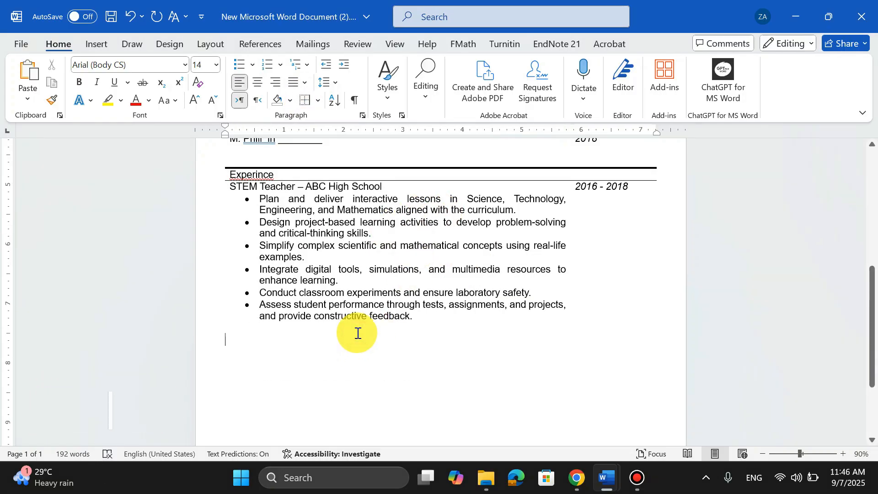
pyautogui.click(421, 307)
pyautogui.click(314, 103)
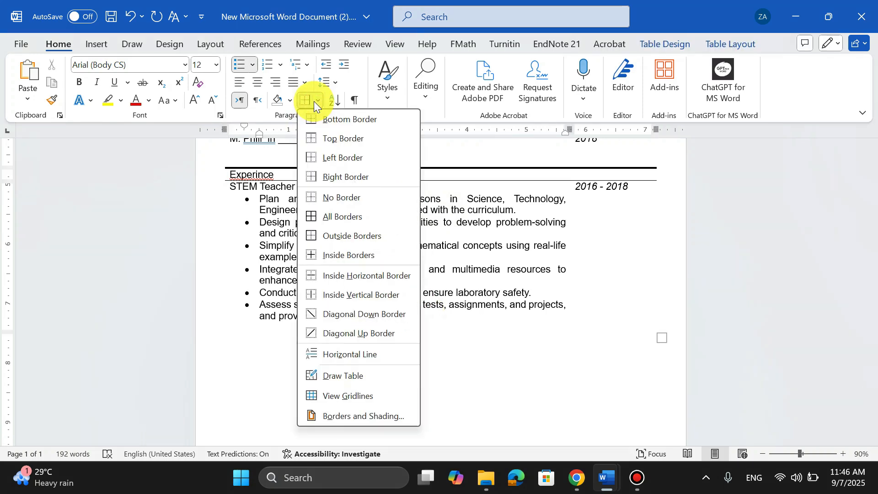
pyautogui.click(317, 126)
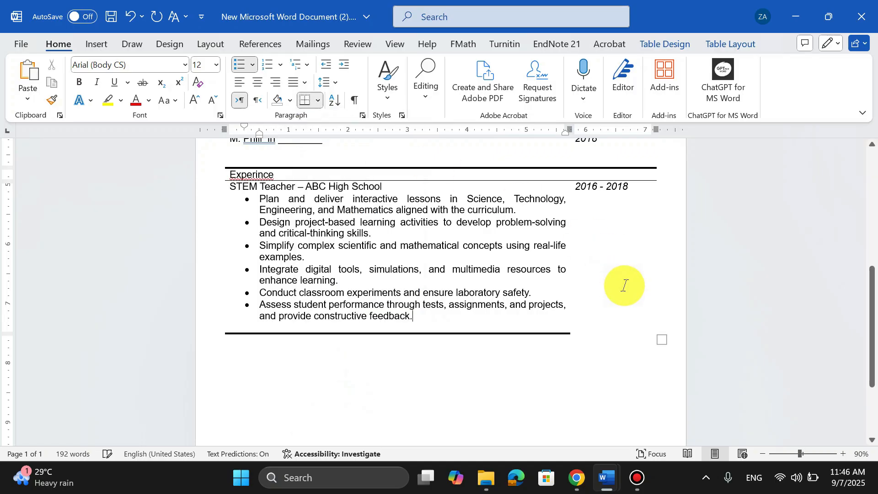
pyautogui.click(615, 315)
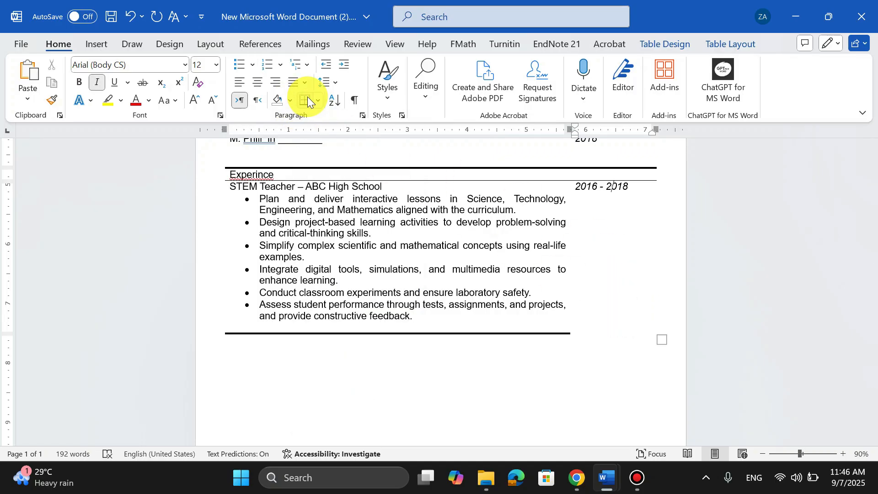
pyautogui.click(492, 353)
# Review the whole resume page layout.
pyautogui.scroll(10, 493, 353)
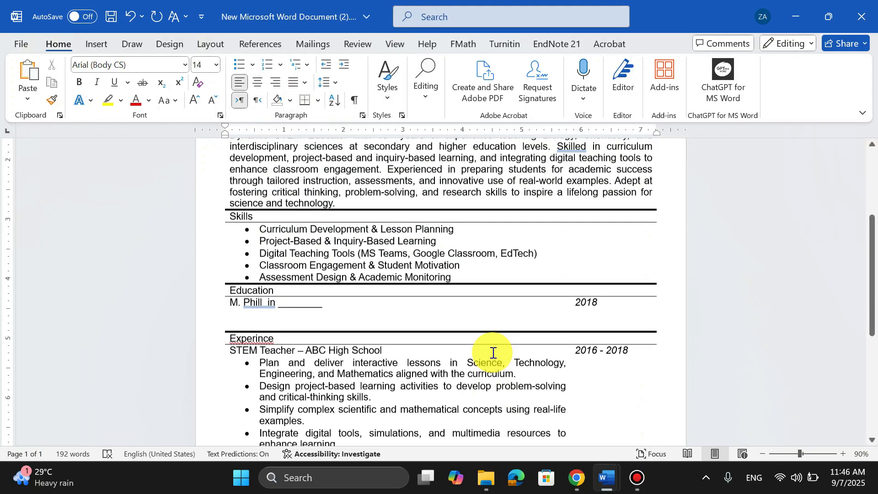
pyautogui.scroll(-5, 494, 353)
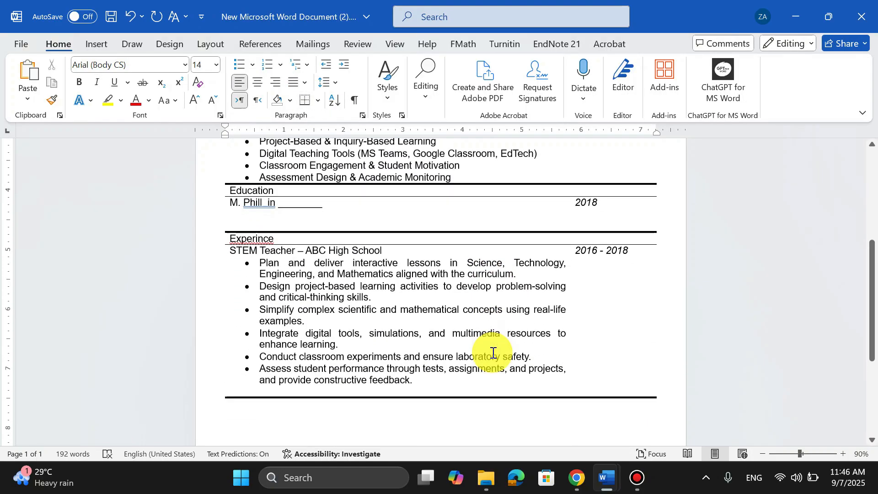
pyautogui.keyDown('ctrl'); pyautogui.scroll(-3, 493, 352); pyautogui.keyUp('ctrl')
pyautogui.scroll(3, 493, 353)
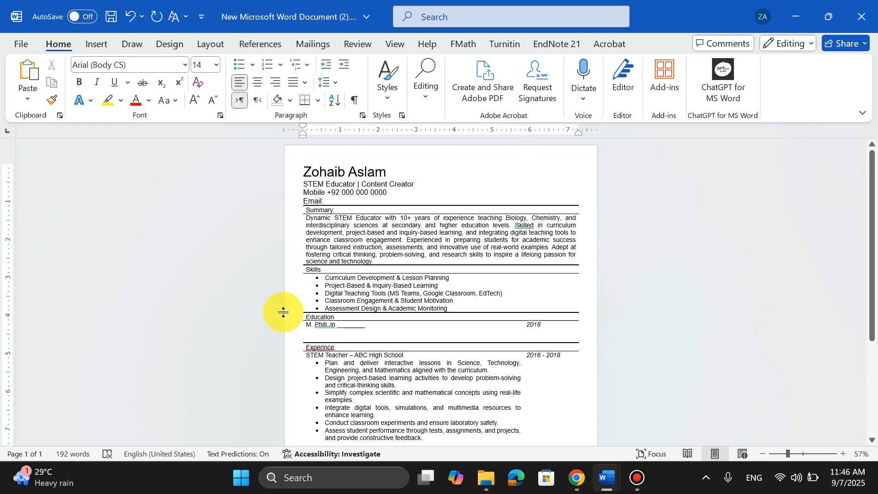
pyautogui.scroll(-5, 393, 359)
pyautogui.scroll(4, 392, 359)
pyautogui.scroll(1, 392, 359)
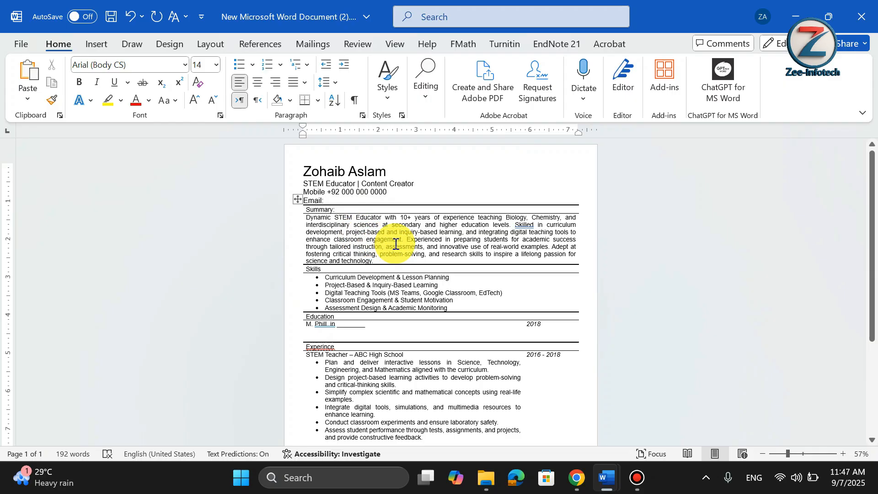
# Copy the entire resume content and start a new chat in ChatGPT in the browser.
pyautogui.moveTo(302, 170); pyautogui.dragTo(524, 273)
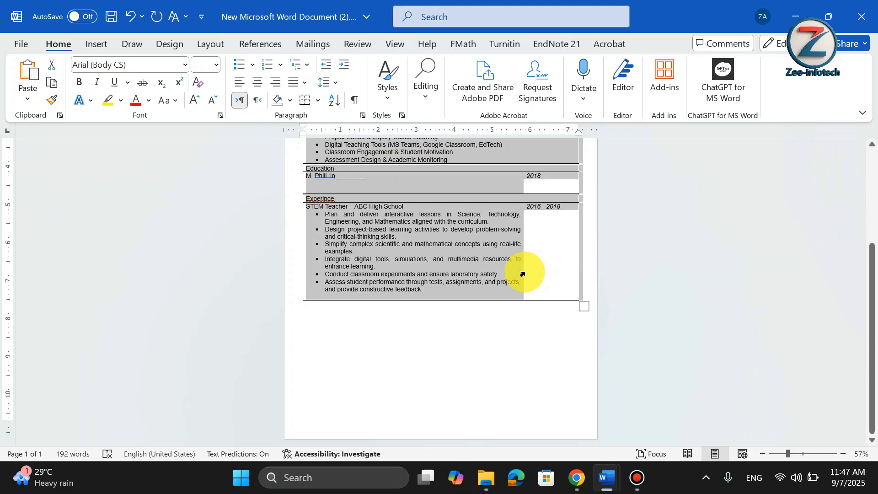
pyautogui.click(574, 476)
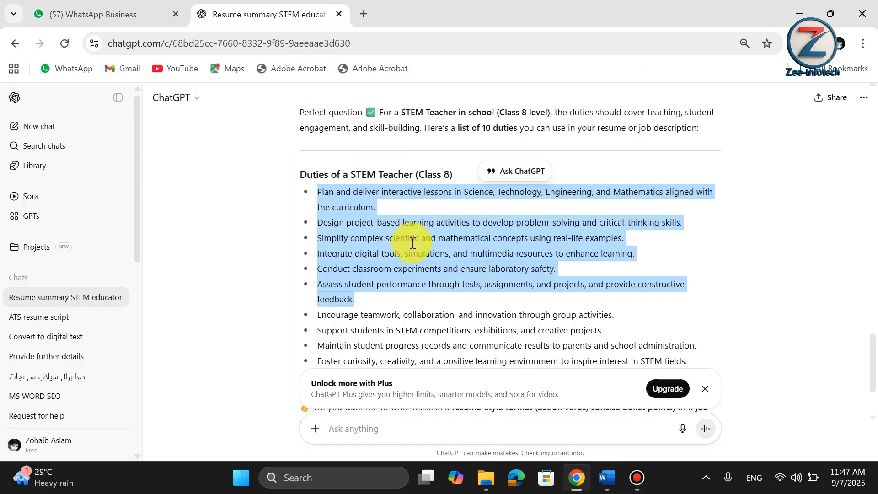
pyautogui.scroll(-2, 414, 243)
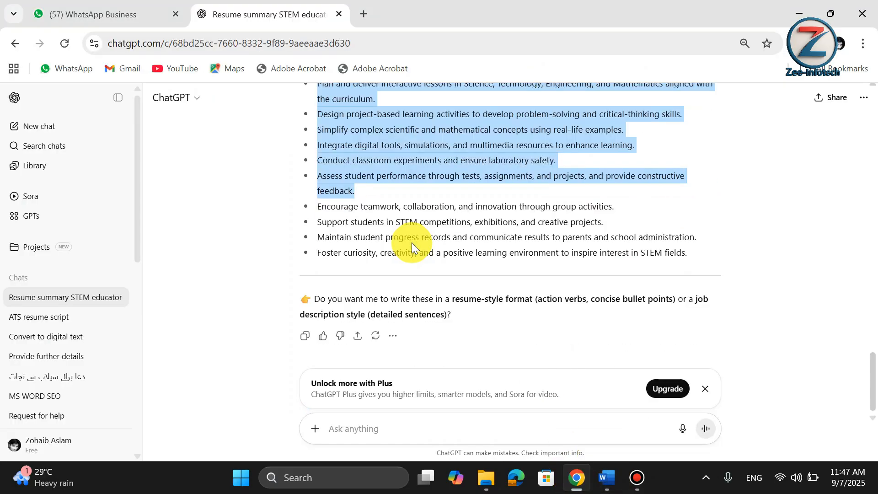
pyautogui.click(44, 124)
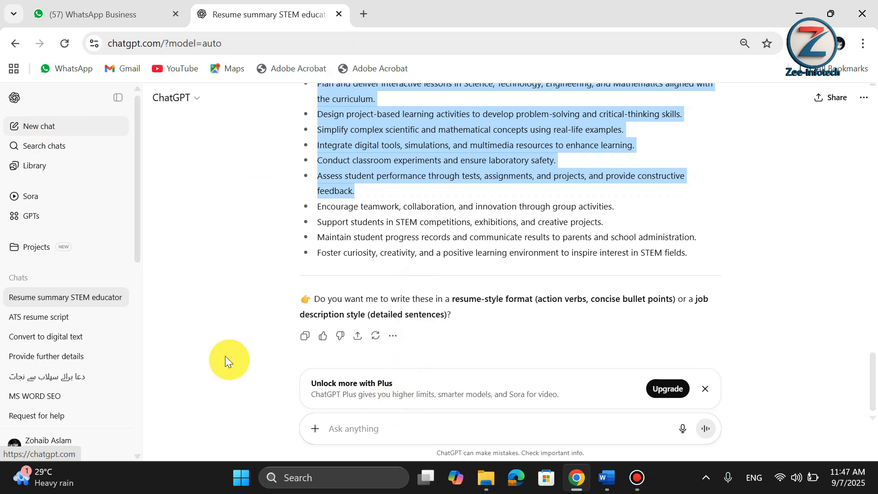
pyautogui.click(42, 127)
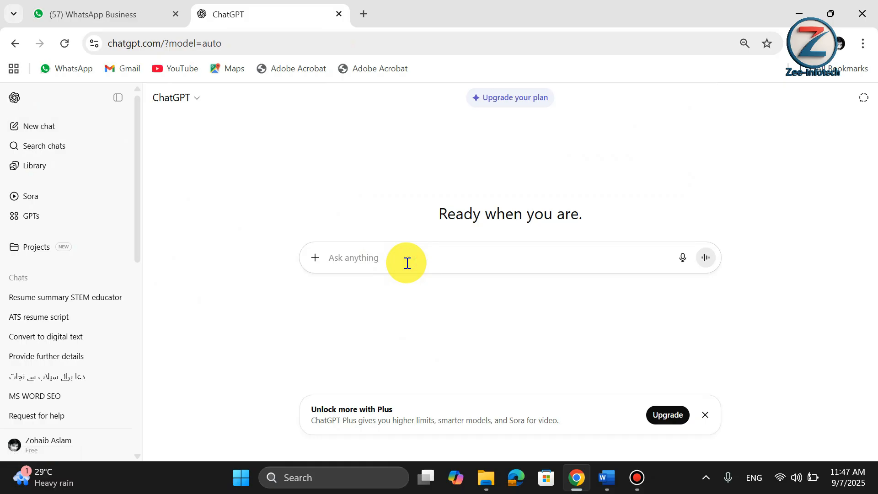
# Write the prompt 'I am going to give you my detail of resume please make it ATS Friendly' followed by the pasted resume text.
pyautogui.write('I am going to give you my detail of rusume p')
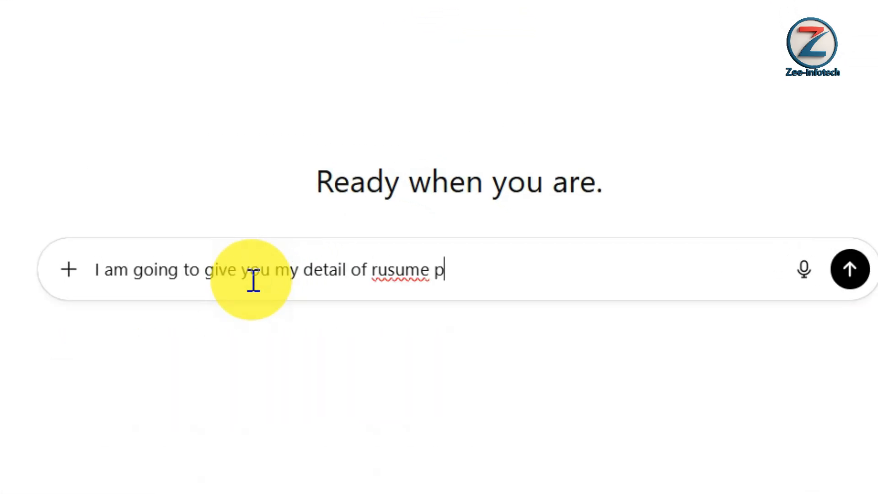
pyautogui.write('lease make it ATS Friendly')
pyautogui.click(412, 273)
pyautogui.rightClick(412, 273)
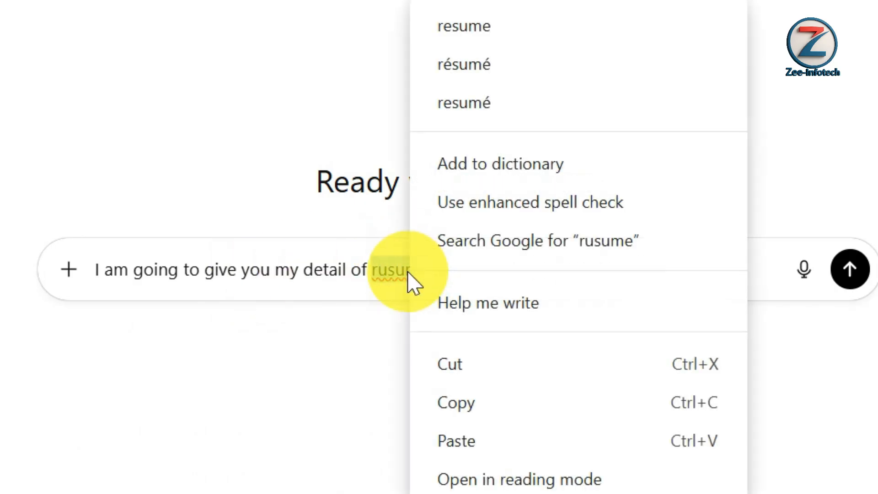
pyautogui.click(506, 40)
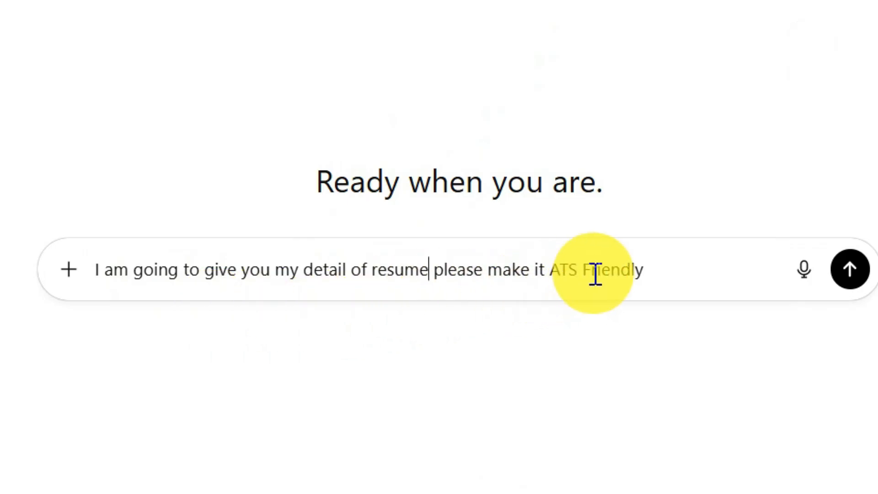
pyautogui.click(655, 277)
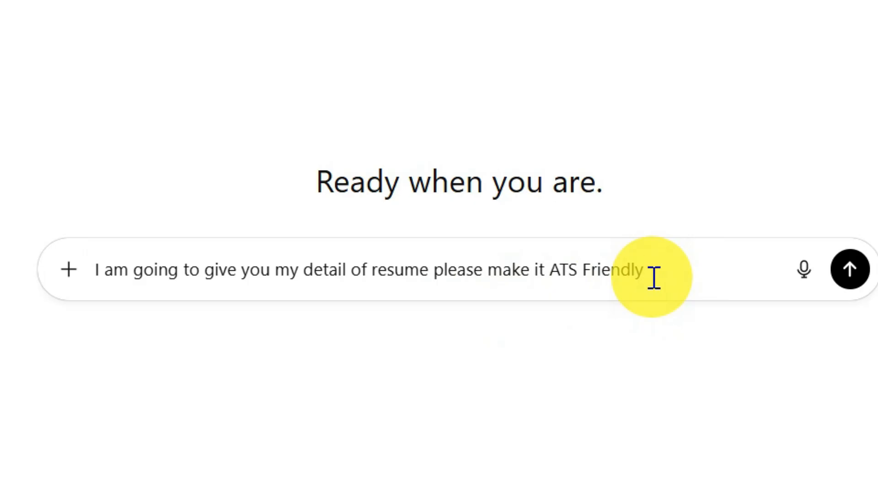
pyautogui.hotkey('shift', 'Return')
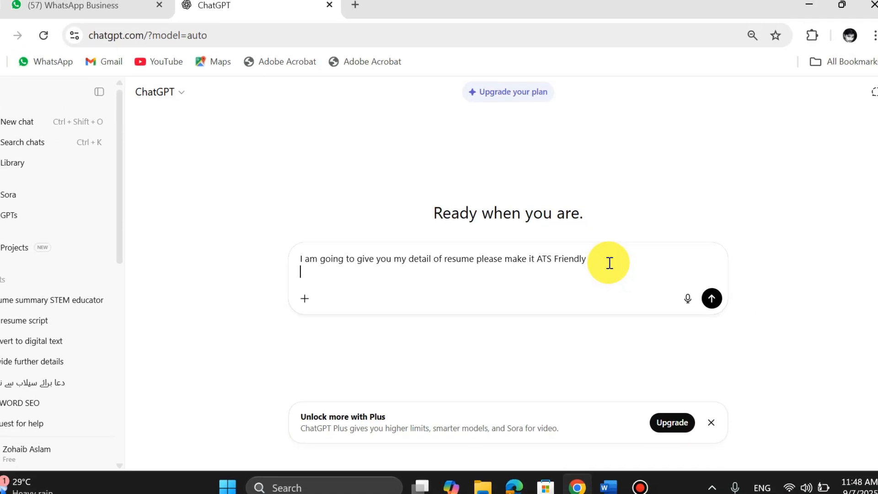
pyautogui.hotkey('ctrl', 'v')
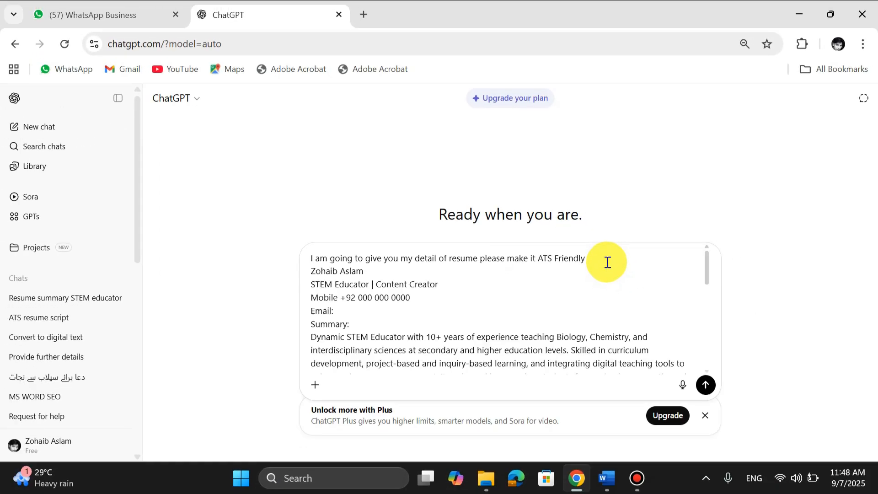
pyautogui.scroll(-3, 607, 262)
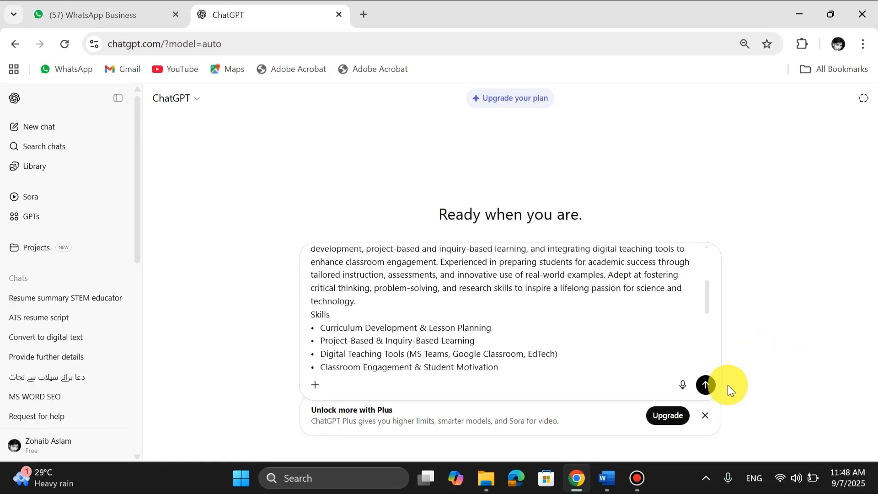
# Send the ATS-friendly prompt and read through the revised resume ChatGPT returns.
pyautogui.click(705, 386)
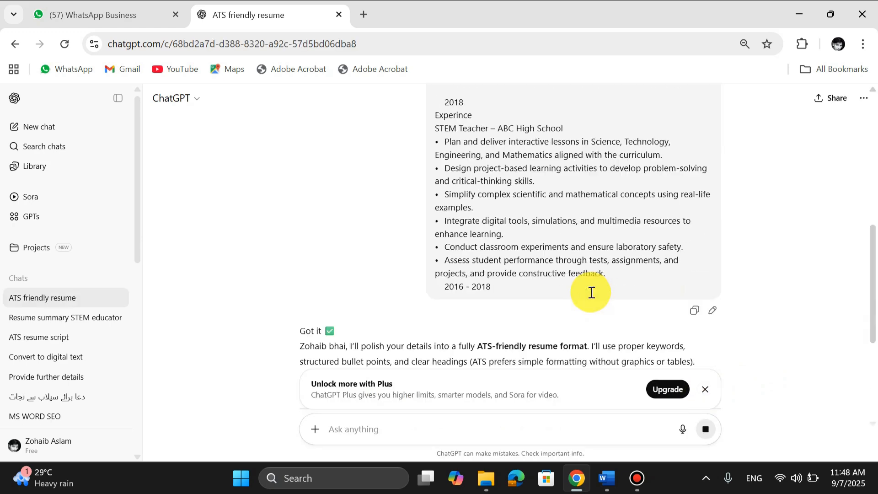
pyautogui.rightClick(591, 292)
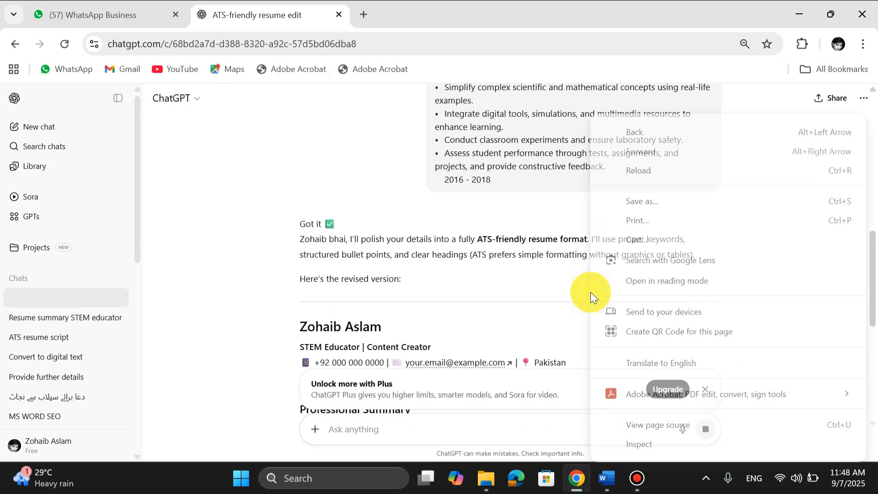
pyautogui.click(296, 176)
pyautogui.scroll(-5, 430, 231)
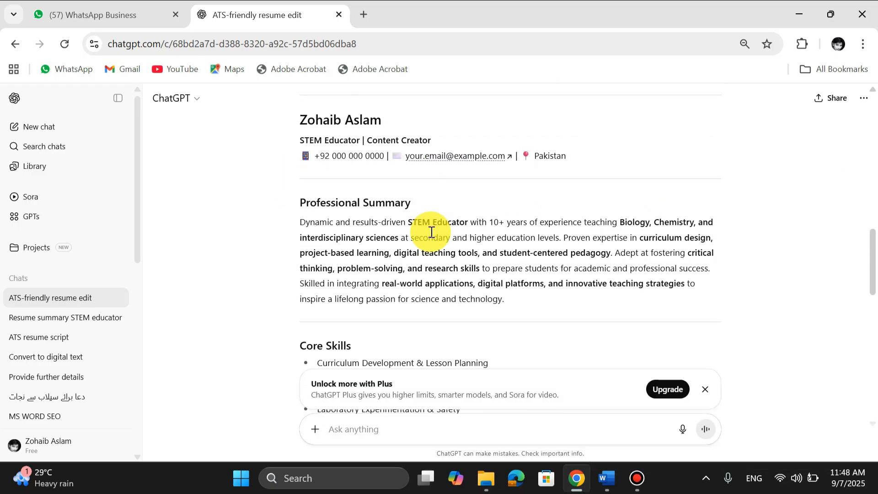
pyautogui.scroll(-7, 432, 231)
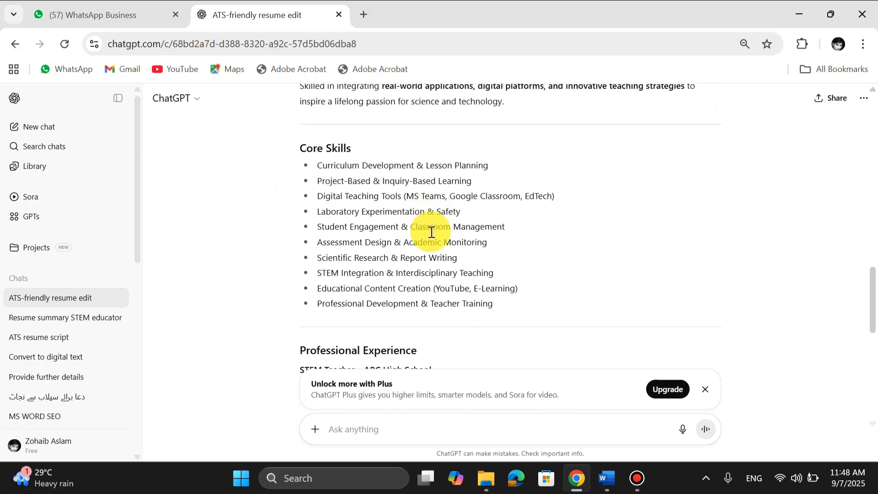
pyautogui.scroll(-1, 431, 232)
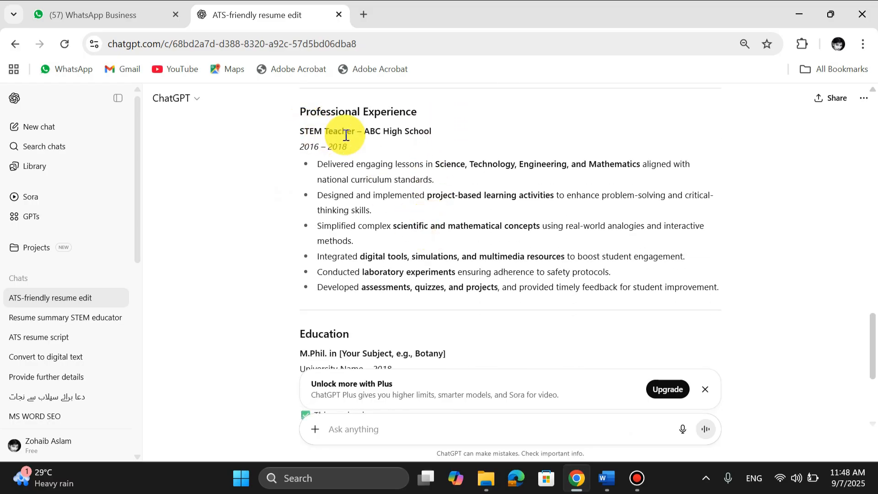
pyautogui.scroll(-4, 424, 294)
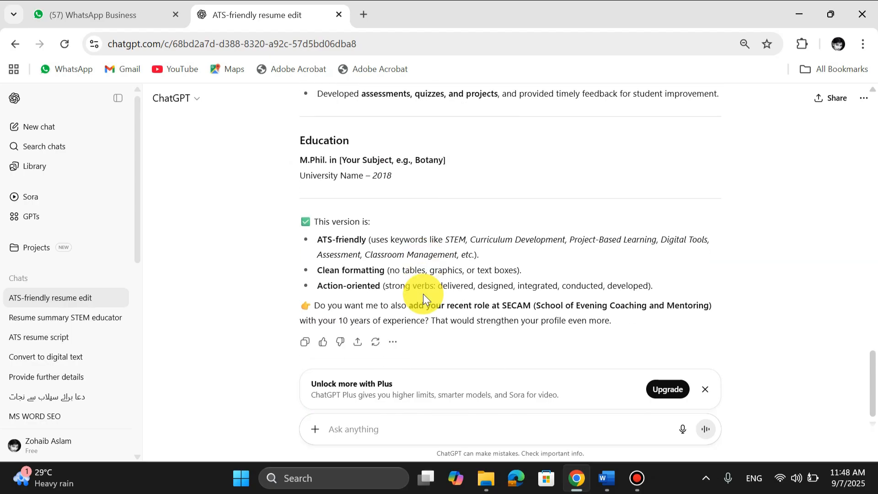
pyautogui.scroll(2, 423, 294)
pyautogui.scroll(-1, 423, 293)
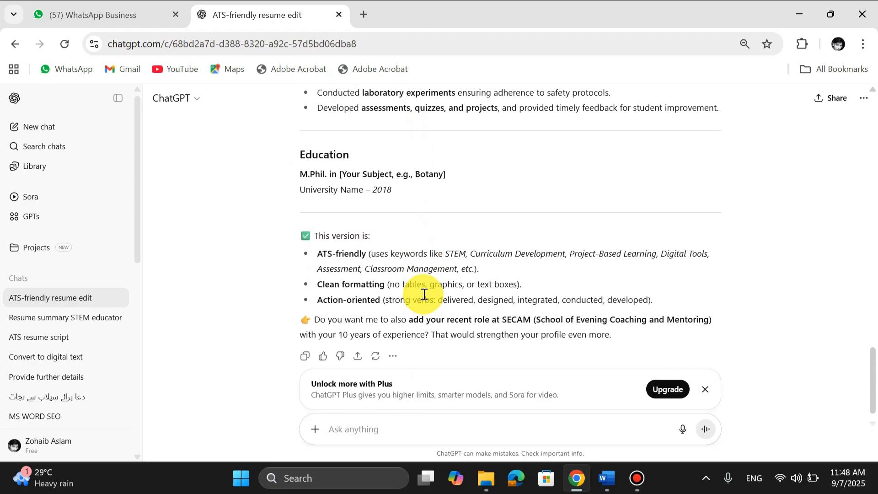
pyautogui.scroll(6, 424, 294)
pyautogui.scroll(-3, 424, 294)
pyautogui.scroll(4, 424, 294)
pyautogui.scroll(5, 424, 294)
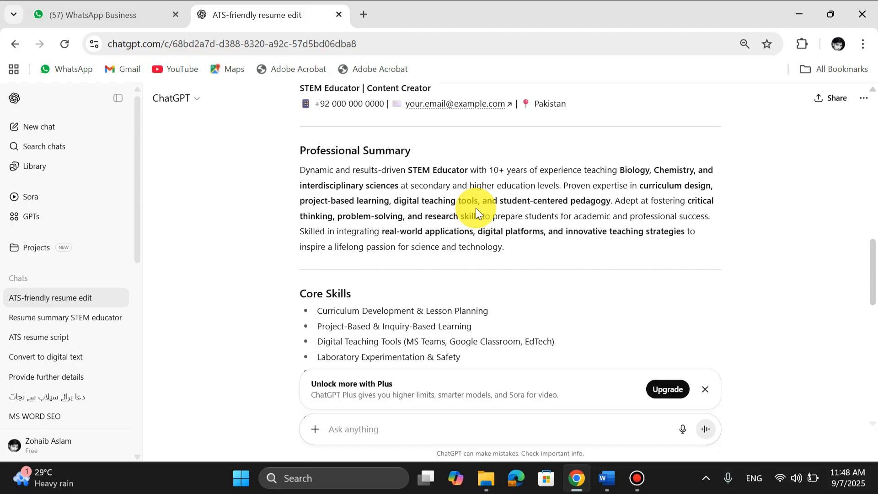
# Paste the revised professional summary from ChatGPT into the Summary cell of the Word resume.
pyautogui.hotkey('alt', 'Tab')
pyautogui.write('Dynamic and results-driven STEM Educator with 10+ years of experience teaching Biology, Chemistry, and interdisciplinary sciences at secondary and higher education levels. Proven expertise in curriculum design, project-based learning, digital teaching tools, and student-centered pedagogy. Adept at fostering critical thinking, problem-solving, and research skills to prepare students for academic and professional success. Skilled in integrating real-world applications, digital platforms, and innovative teaching strategies to inspire a lifelong passion for science and technology.')
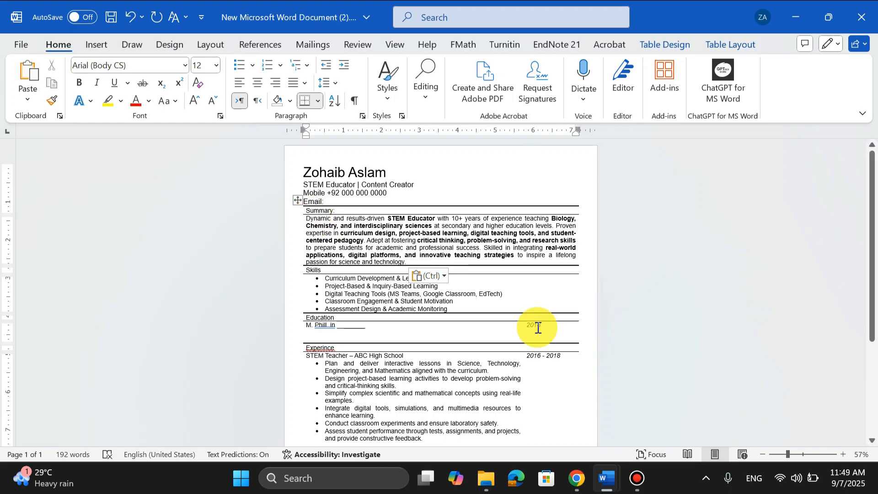
# Copy the revised Professional Experience entry from ChatGPT and paste it over the Experience content, keeping source formatting.
pyautogui.click(577, 478)
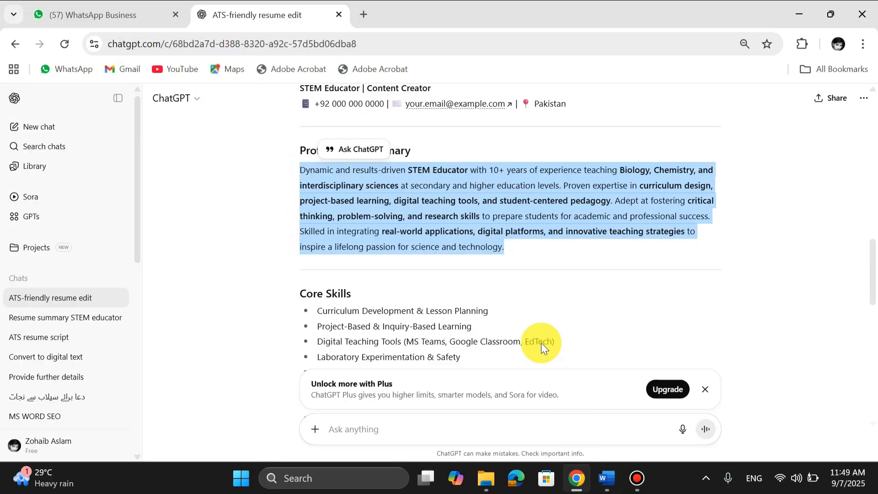
pyautogui.scroll(-3, 542, 342)
pyautogui.scroll(-5, 541, 342)
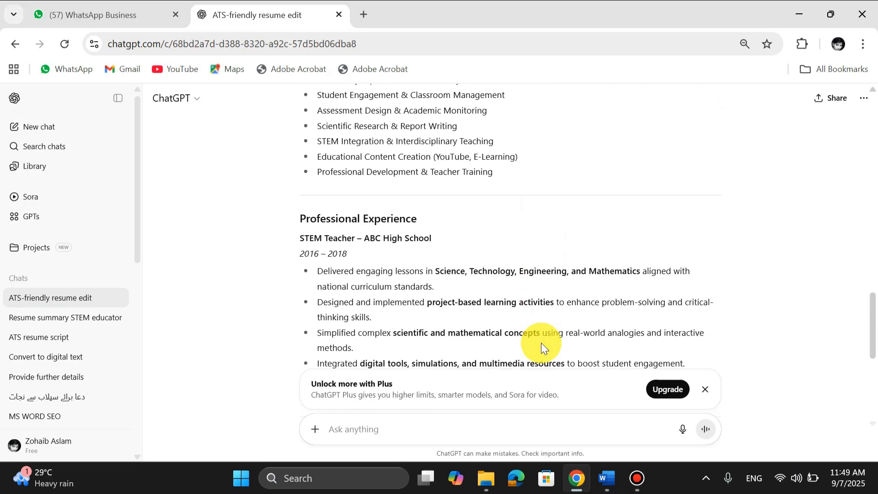
pyautogui.moveTo(735, 320); pyautogui.dragTo(310, 202)
pyautogui.hotkey('ctrl', 'c')
pyautogui.click(606, 478)
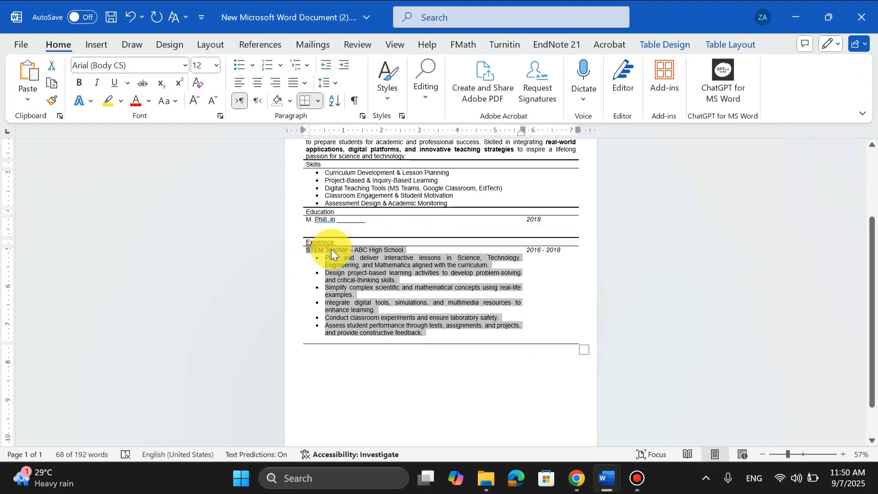
pyautogui.rightClick(331, 249)
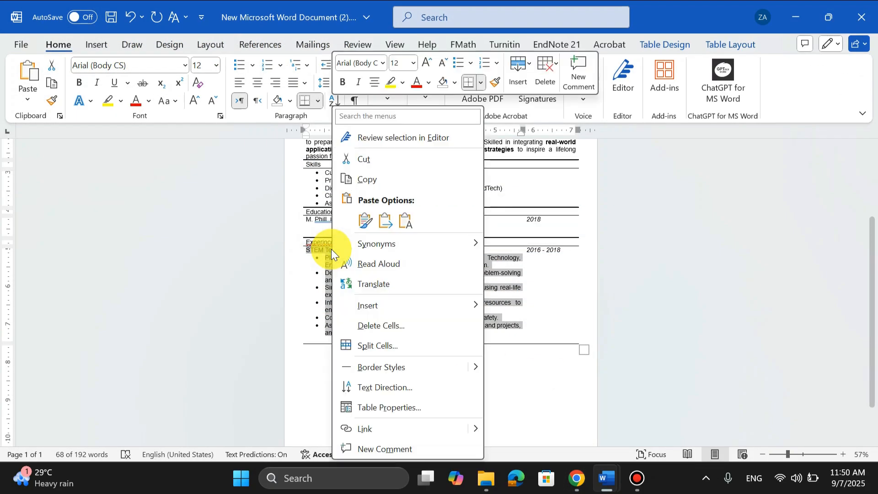
pyautogui.click(363, 220)
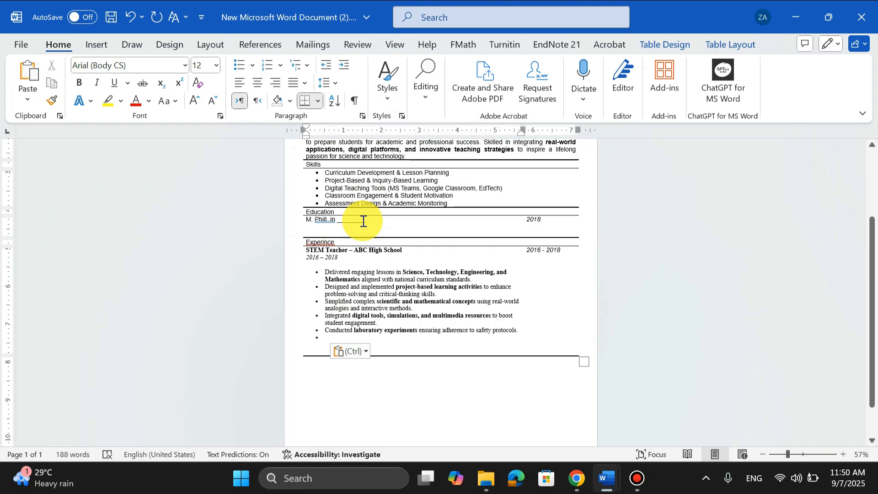
# Delete the duplicate italic date line under the job title and the empty final bullet in Experience.
pyautogui.keyDown('ctrl'); pyautogui.scroll(5, 337, 253); pyautogui.keyUp('ctrl')
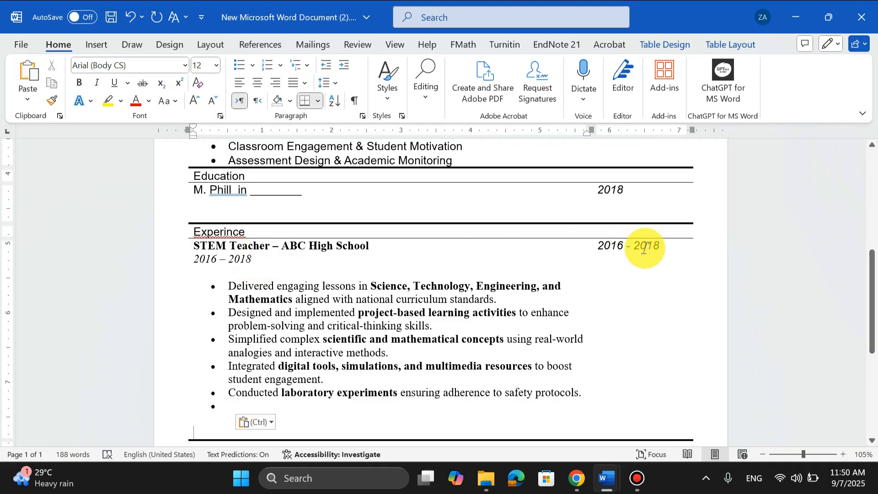
pyautogui.click(270, 261)
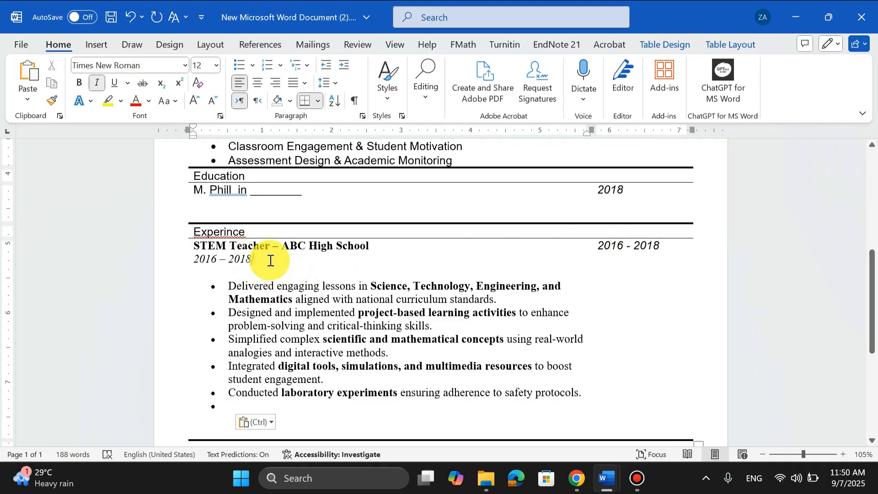
pyautogui.press('BackSpace')
pyautogui.press('BackSpace')
pyautogui.press('BackSpace')
pyautogui.press('BackSpace')
pyautogui.press('BackSpace')
pyautogui.press('BackSpace')
pyautogui.press('BackSpace')
pyautogui.press('BackSpace')
pyautogui.press('BackSpace')
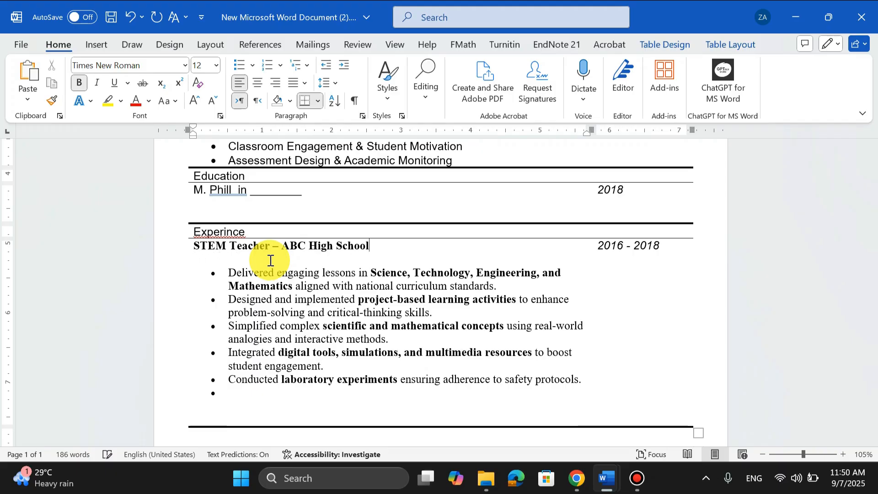
pyautogui.click(249, 395)
pyautogui.press('BackSpace')
pyautogui.press('BackSpace')
pyautogui.press('BackSpace')
pyautogui.press('BackSpace')
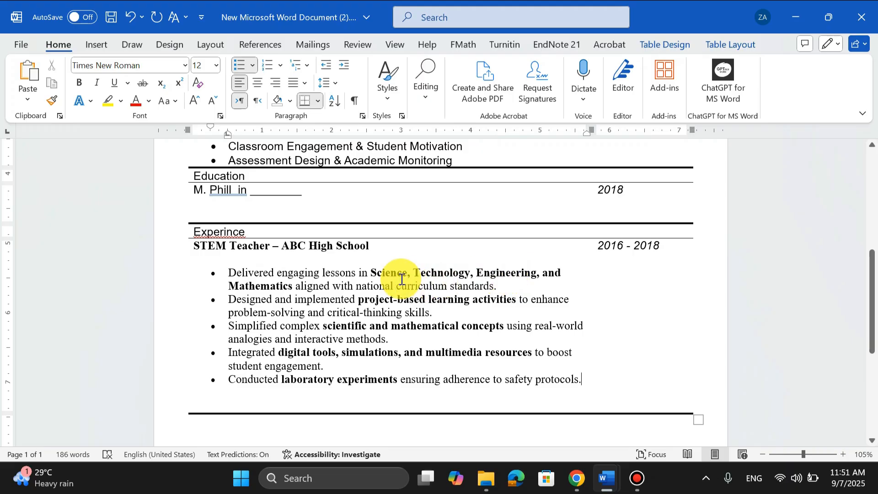
# Review the updated summary and sections of the resume.
pyautogui.scroll(8, 392, 274)
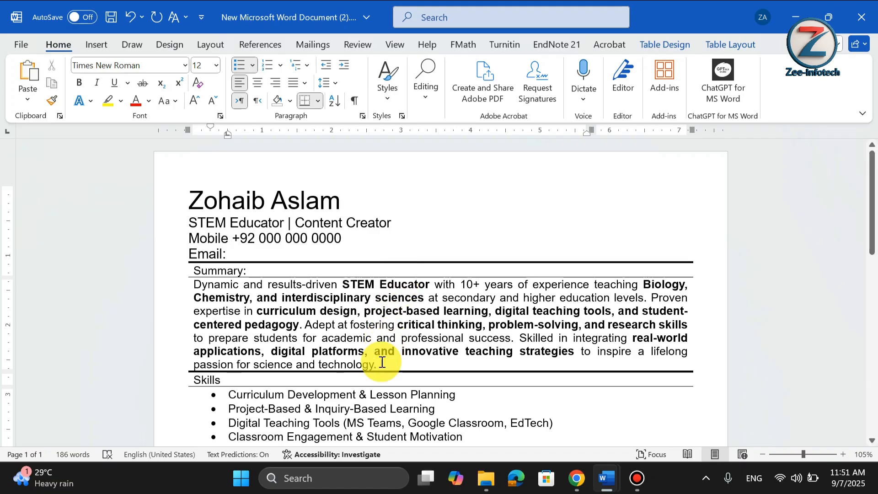
pyautogui.moveTo(376, 365); pyautogui.dragTo(311, 351)
pyautogui.scroll(-5, 311, 351)
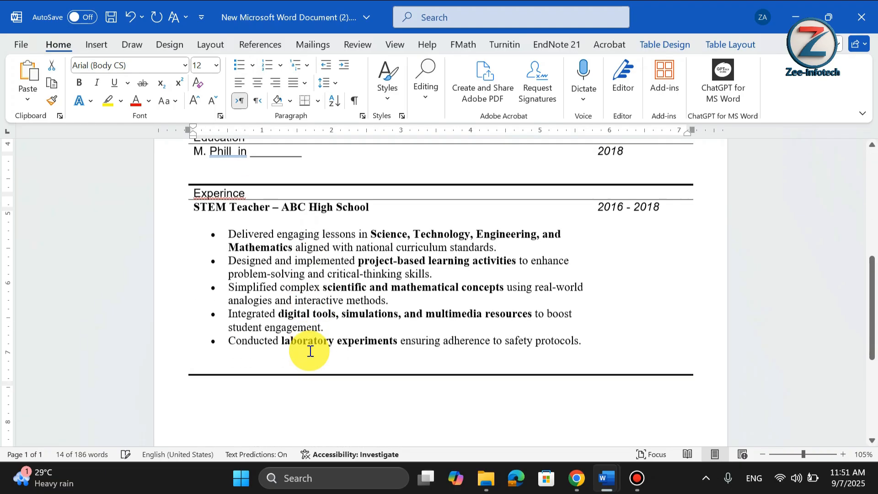
pyautogui.scroll(5, 311, 351)
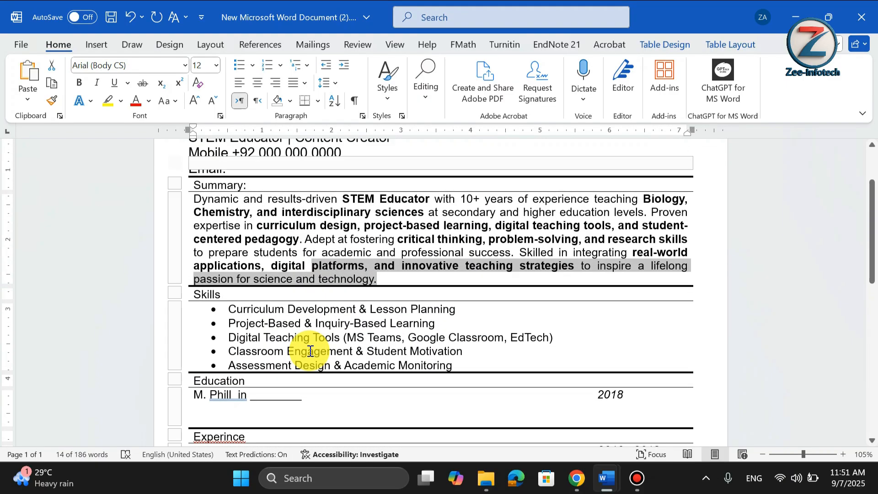
pyautogui.scroll(3, 311, 351)
pyautogui.click(403, 246)
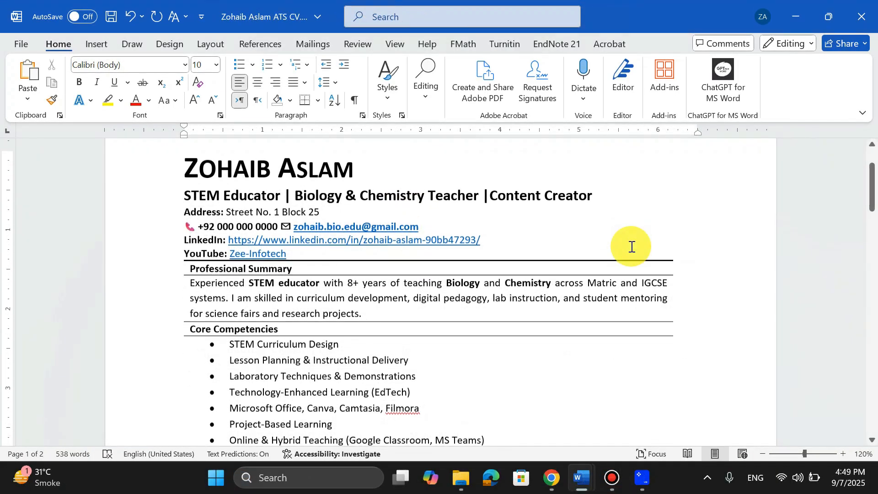
# Scroll through the finished ATS CV document from education to languages to review its sections.
pyautogui.scroll(-15, 631, 247)
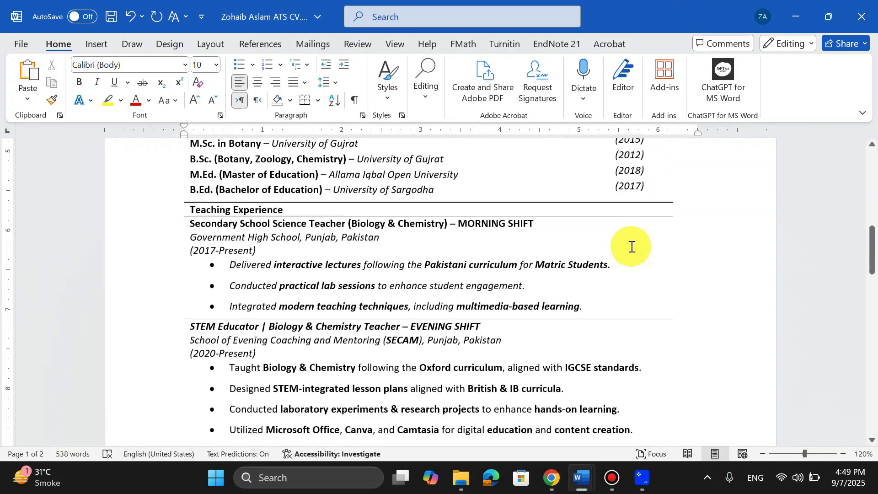
pyautogui.scroll(-13, 632, 246)
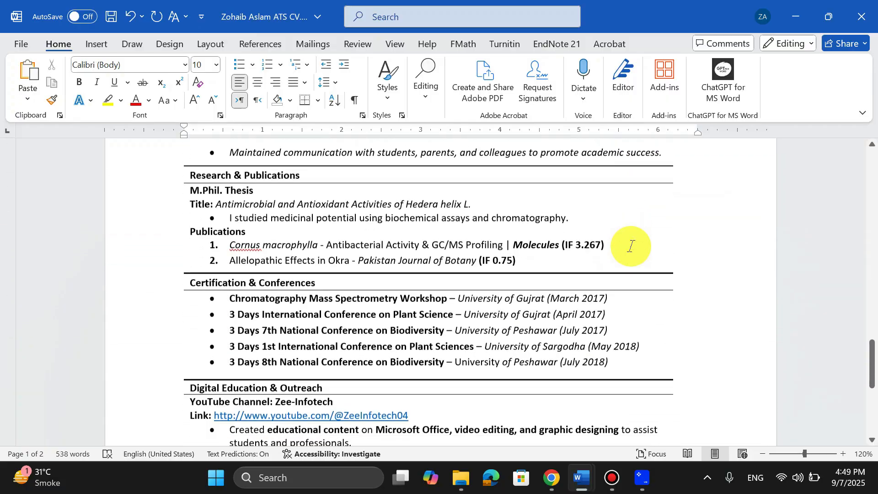
pyautogui.scroll(-4, 632, 247)
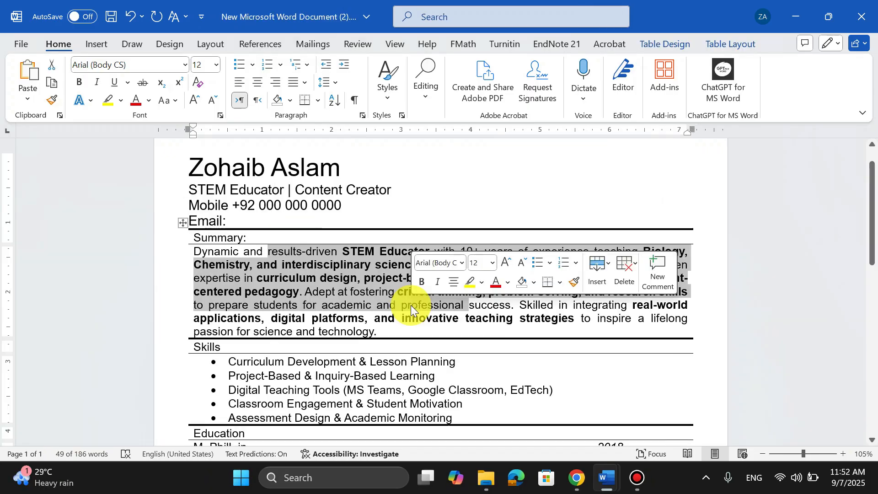
pyautogui.scroll(-3, 411, 305)
pyautogui.scroll(3, 411, 305)
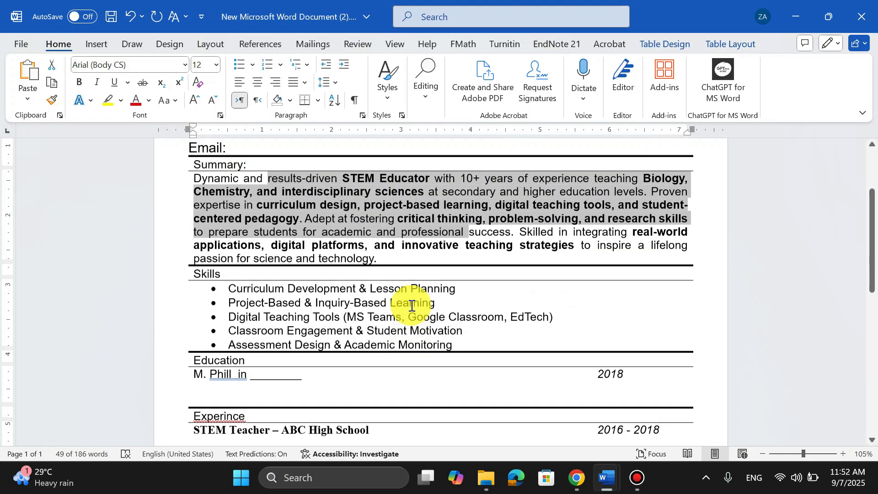